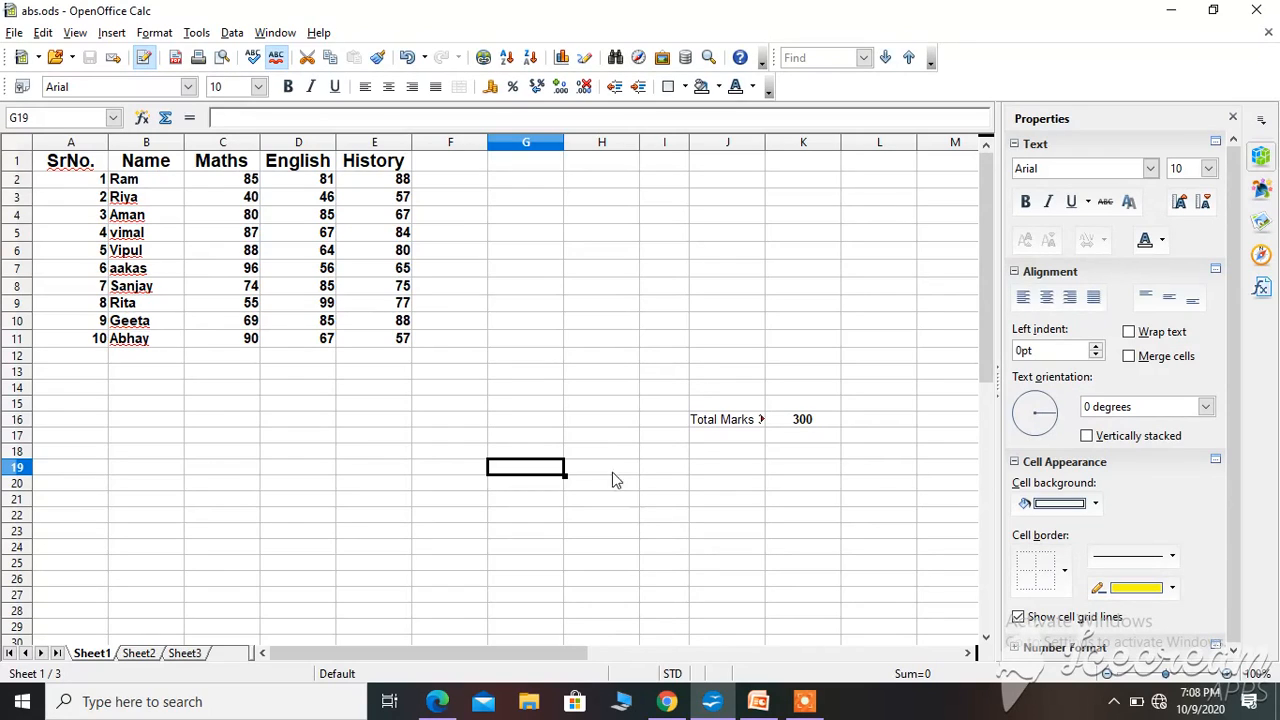
Add the column heading Total in cell F1, beside the History heading.
{"action": "left_click", "coordinate": [446, 163]}
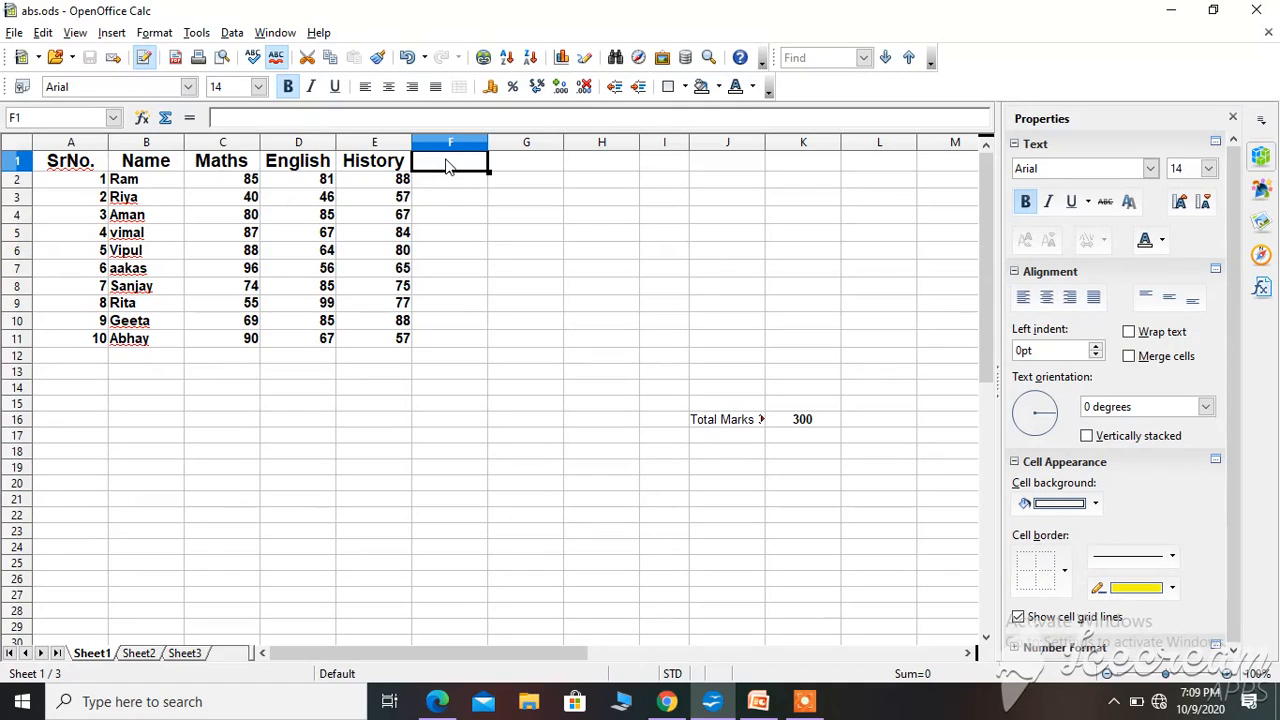
{"action": "type", "text": "T"}
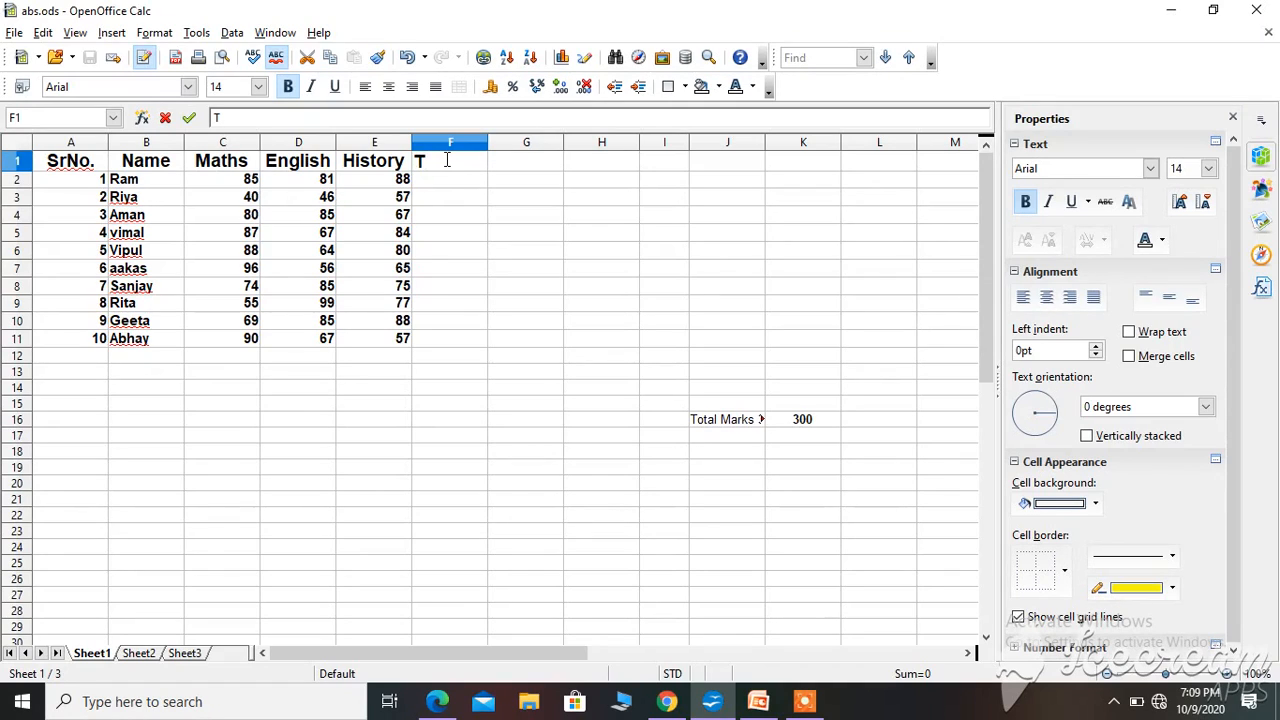
{"action": "type", "text": "otal"}
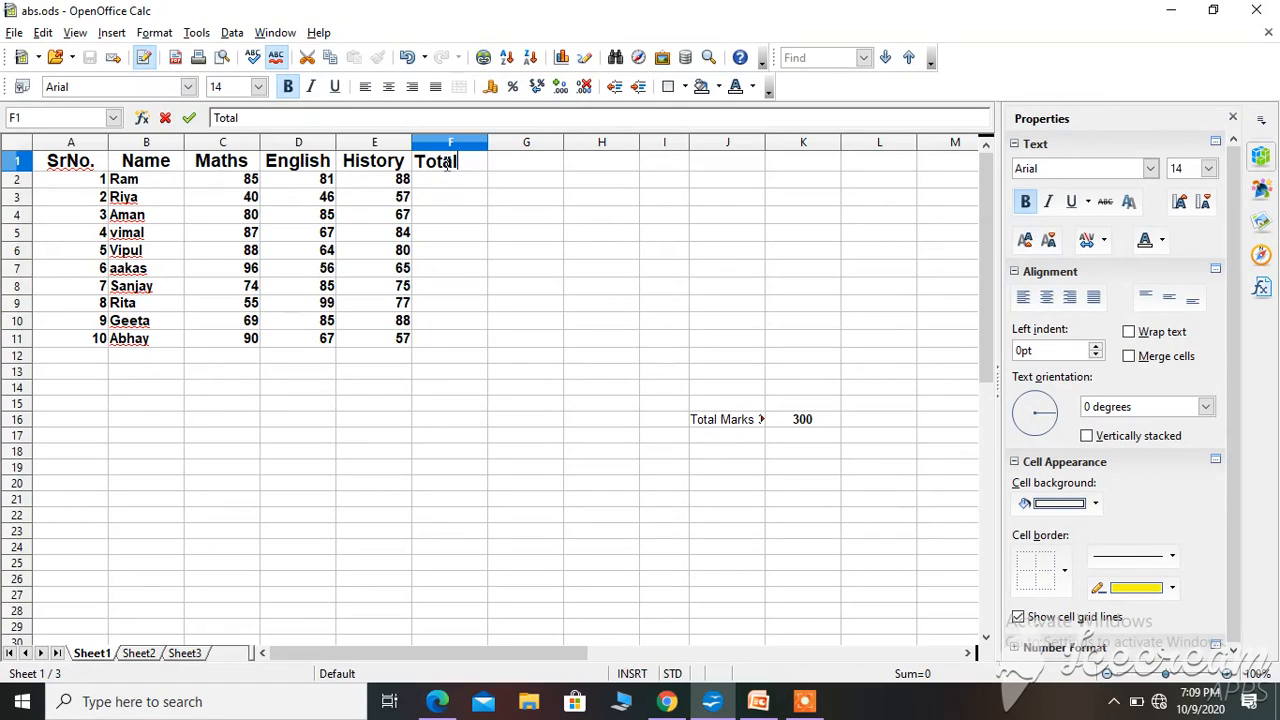
Enter the formula =SUM(C2:E2) in cell F2 to total the first student's Maths, English and History marks.
{"action": "left_click", "coordinate": [443, 183]}
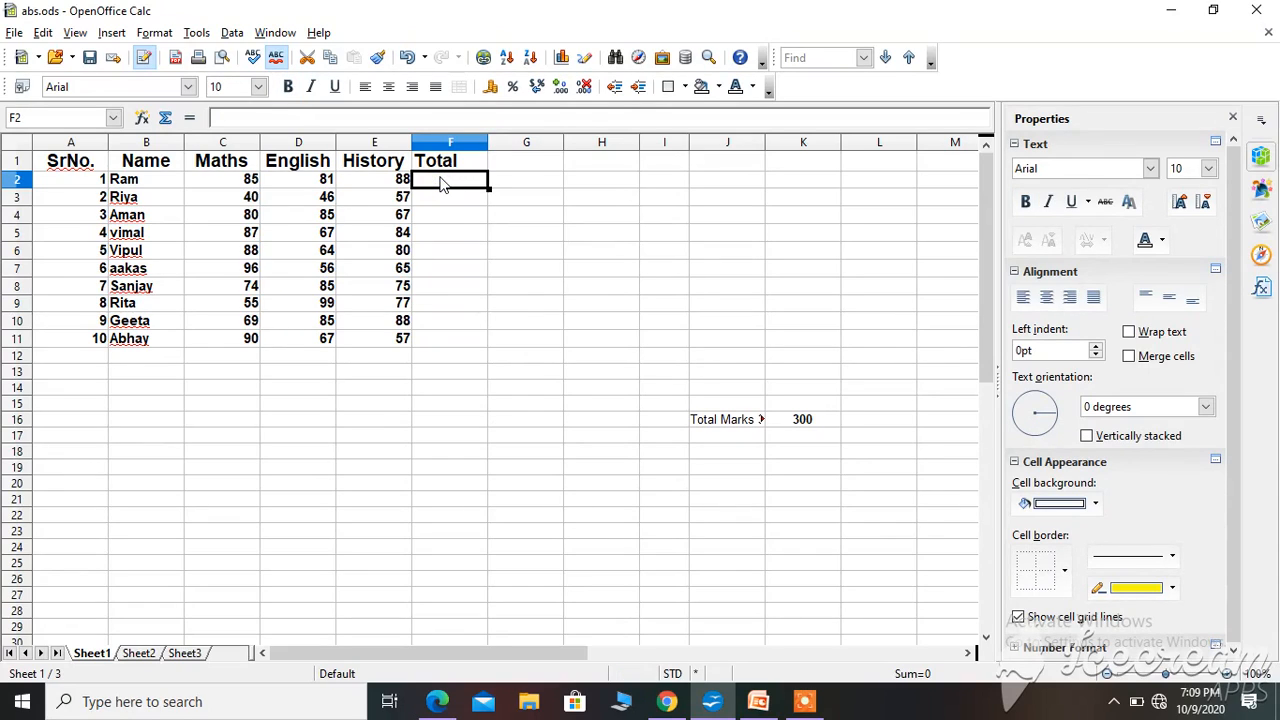
{"action": "type", "text": "="}
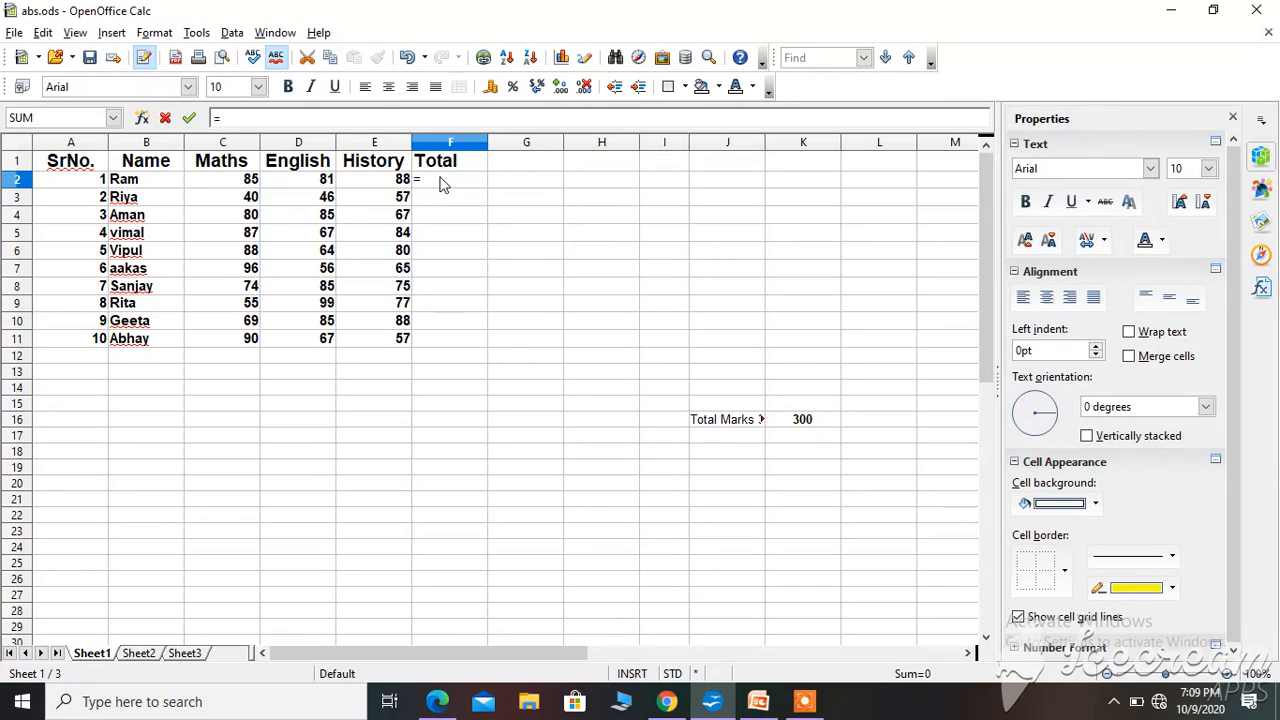
{"action": "type", "text": "sum("}
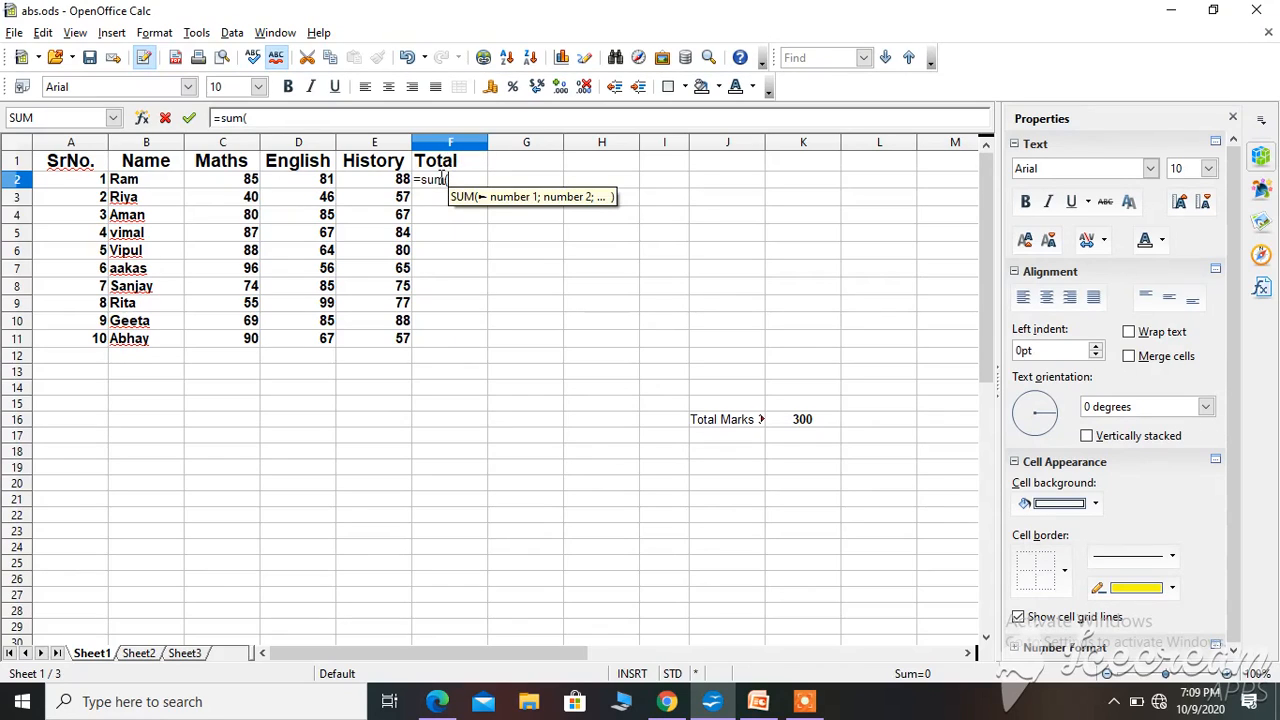
{"action": "left_click", "coordinate": [242, 185]}
{"action": "left_click", "coordinate": [285, 185]}
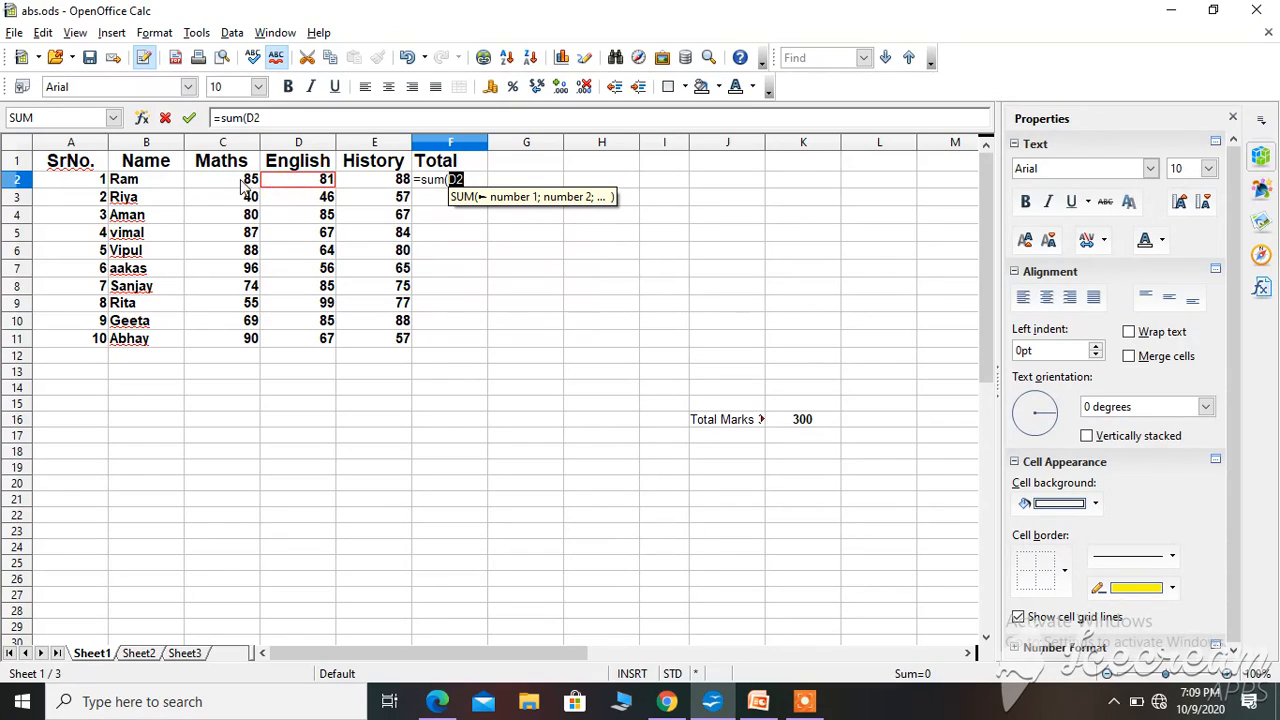
{"action": "left_click_drag", "start_coordinate": [242, 185], "coordinate": [386, 184]}
{"action": "left_click", "coordinate": [286, 118]}
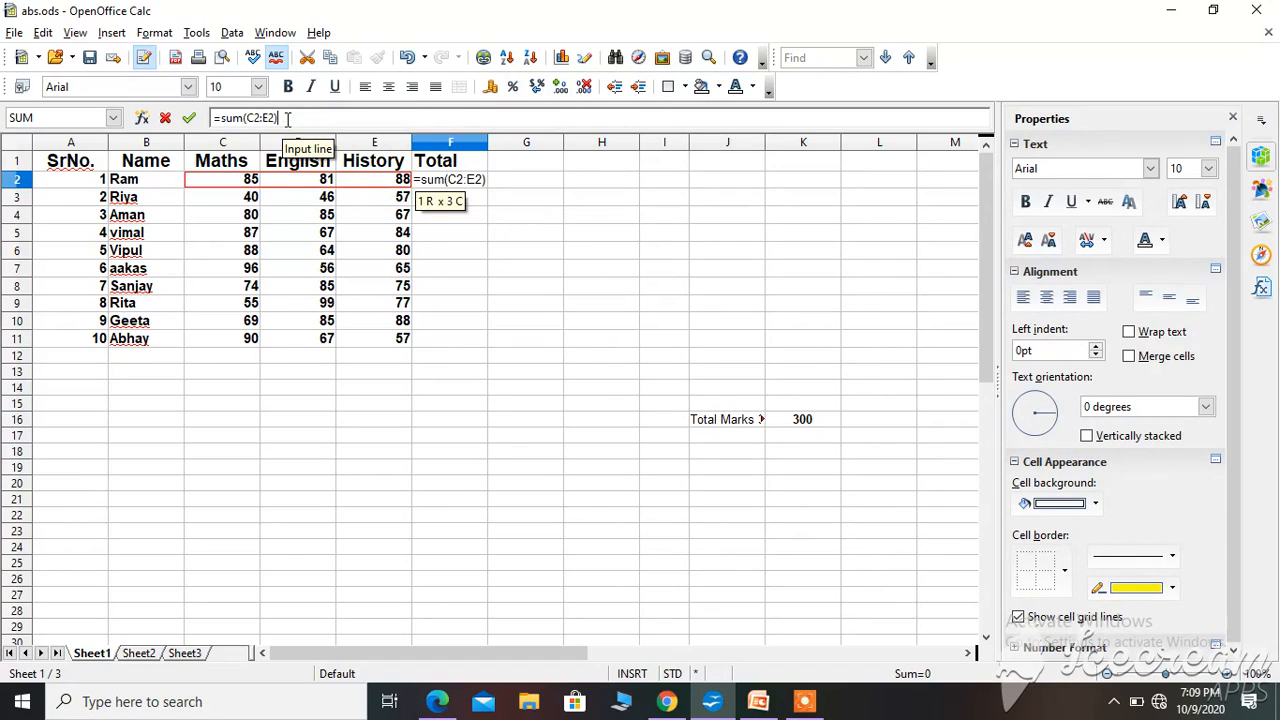
{"action": "key", "text": "Return"}
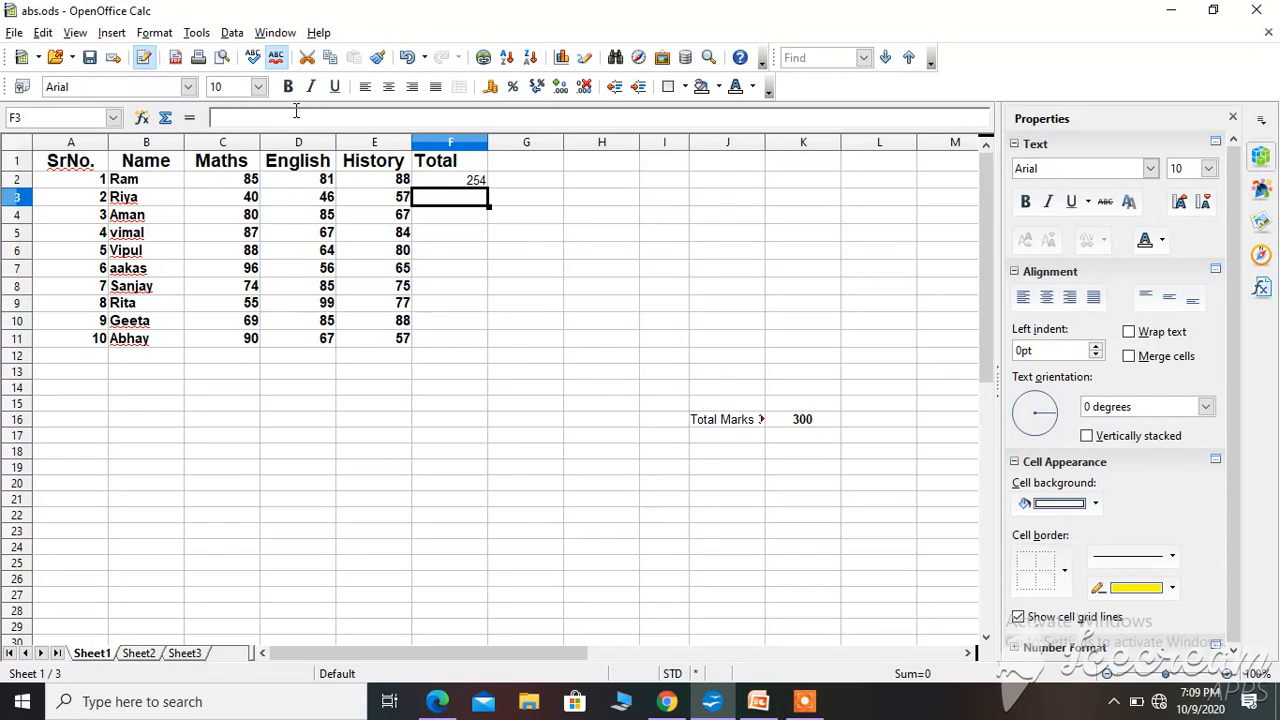
Fill the sum formula from F2 down through F11 to total every student's marks.
{"action": "left_click", "coordinate": [438, 185]}
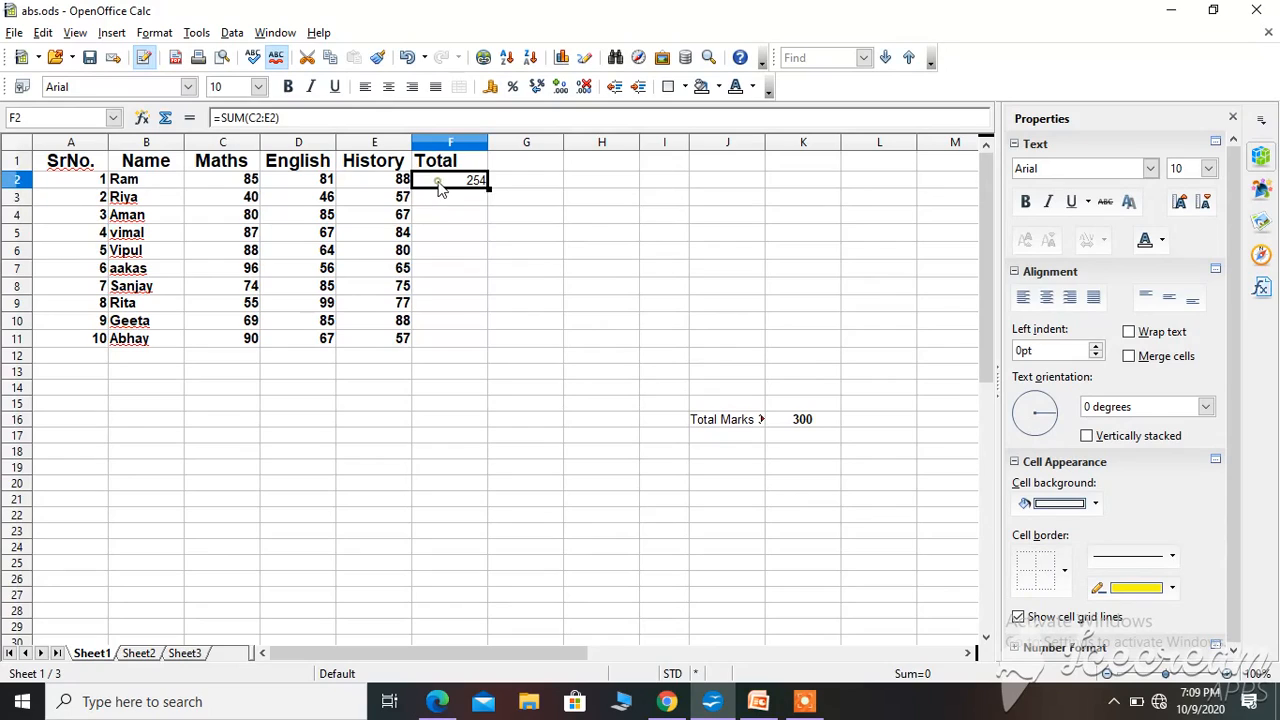
{"action": "left_click", "coordinate": [157, 201]}
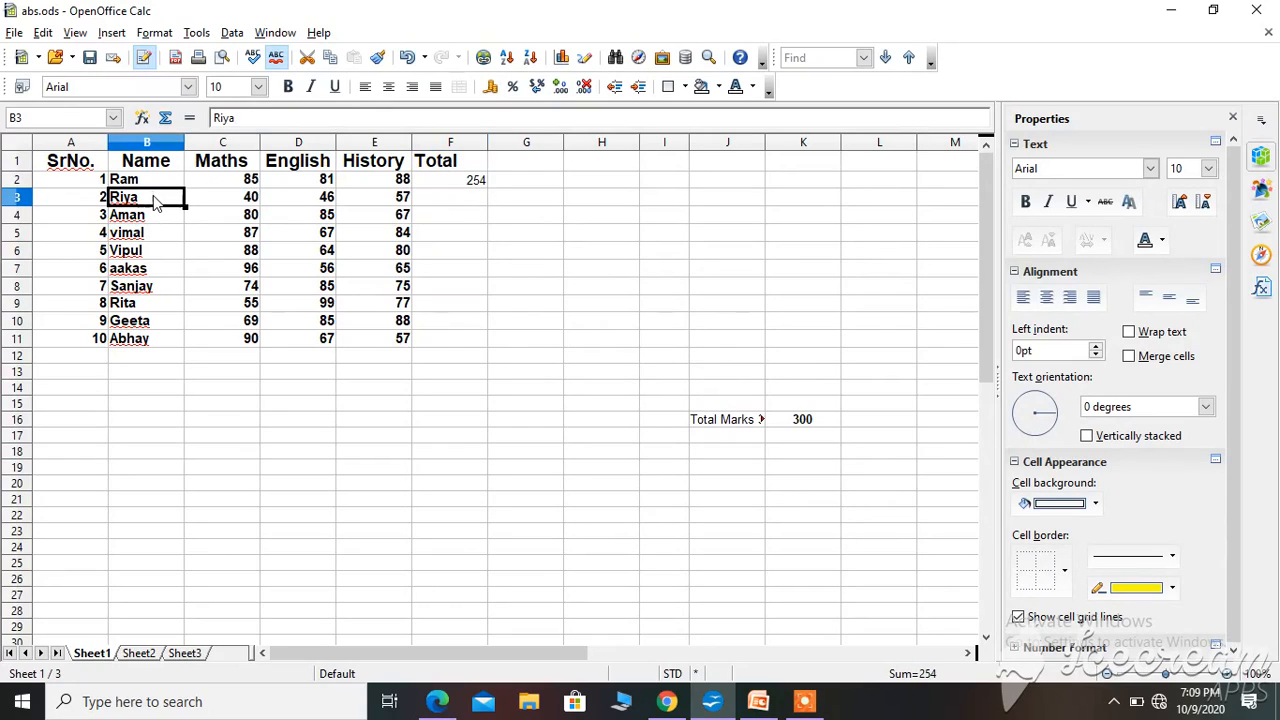
{"action": "left_click", "coordinate": [150, 213]}
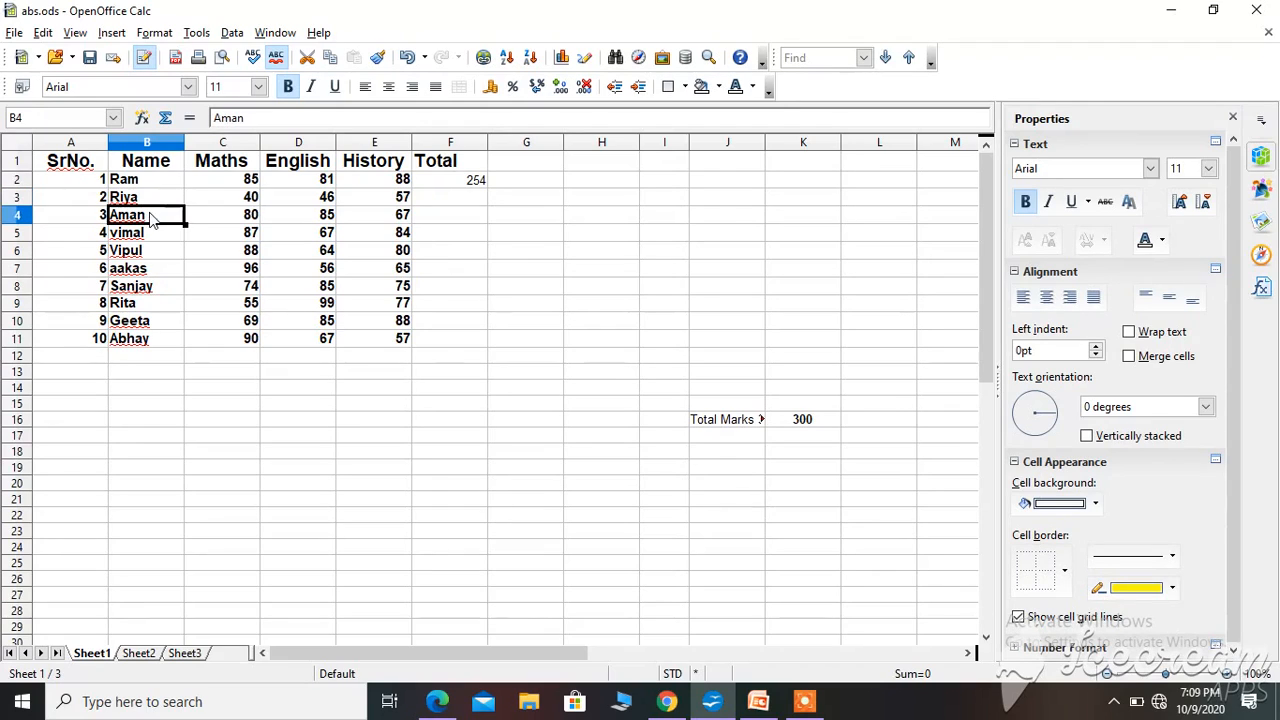
{"action": "left_click", "coordinate": [150, 238]}
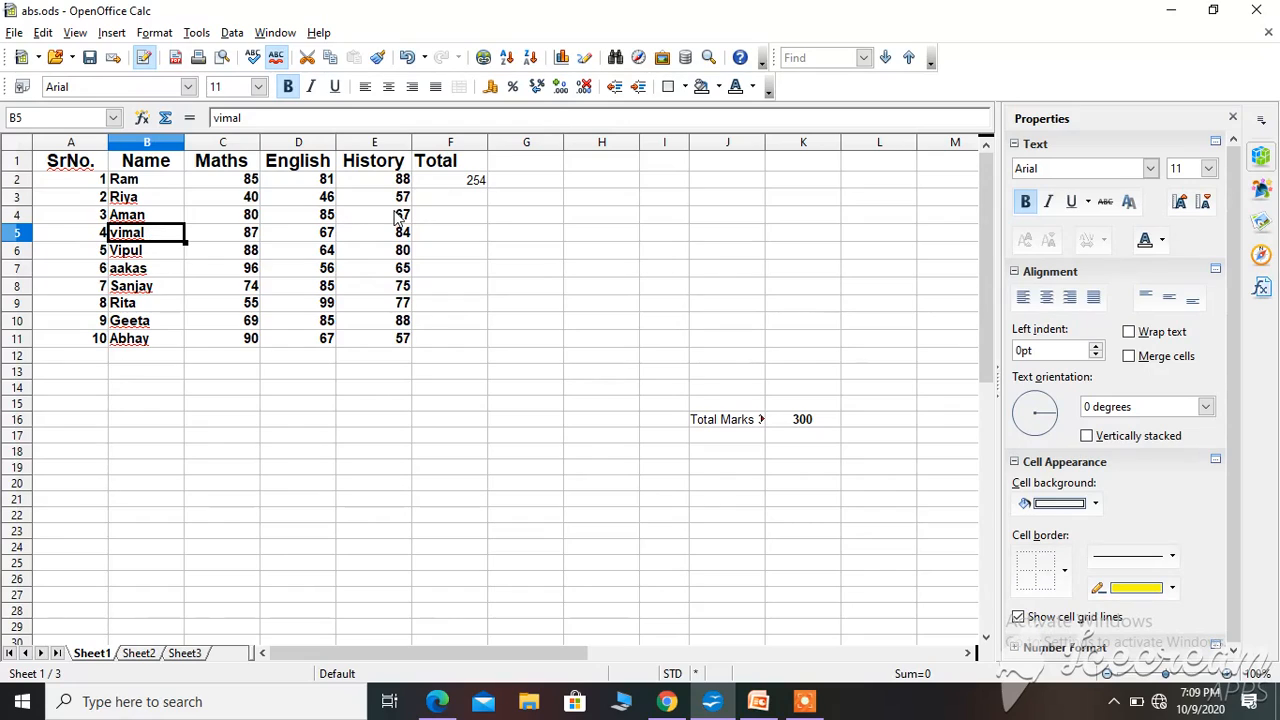
{"action": "left_click", "coordinate": [442, 184]}
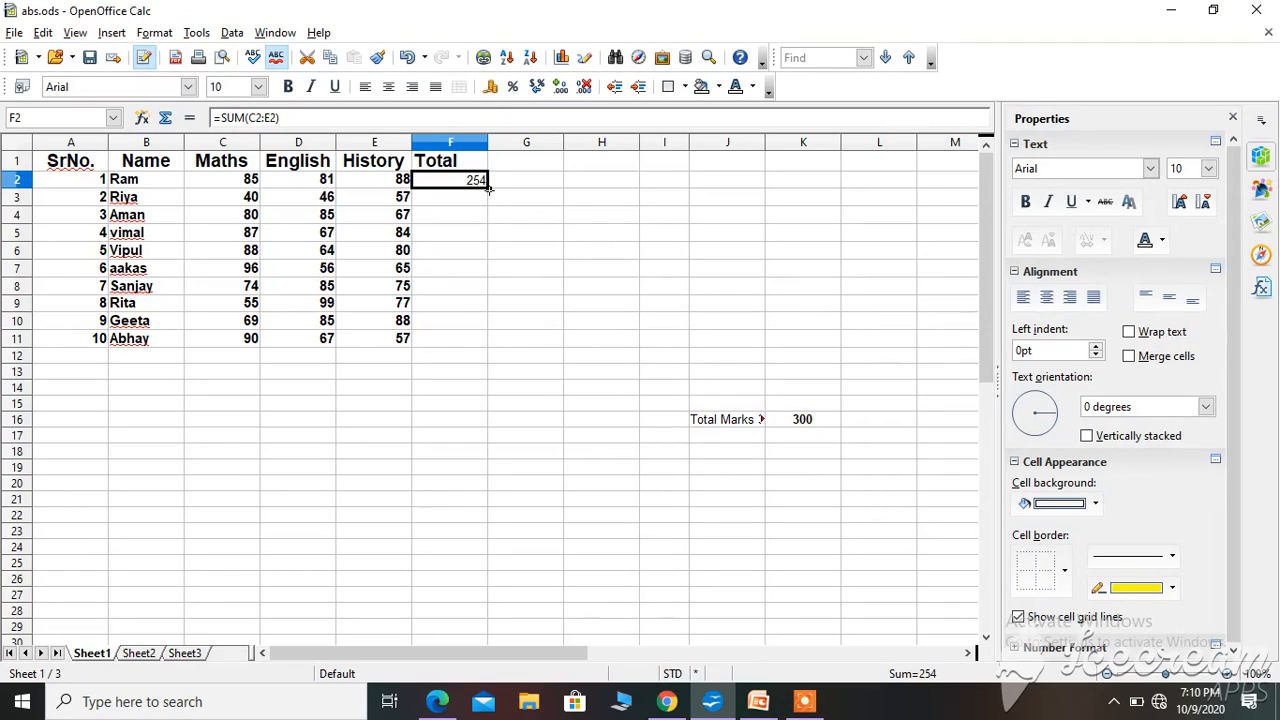
{"action": "left_click_drag", "start_coordinate": [488, 189], "coordinate": [491, 347]}
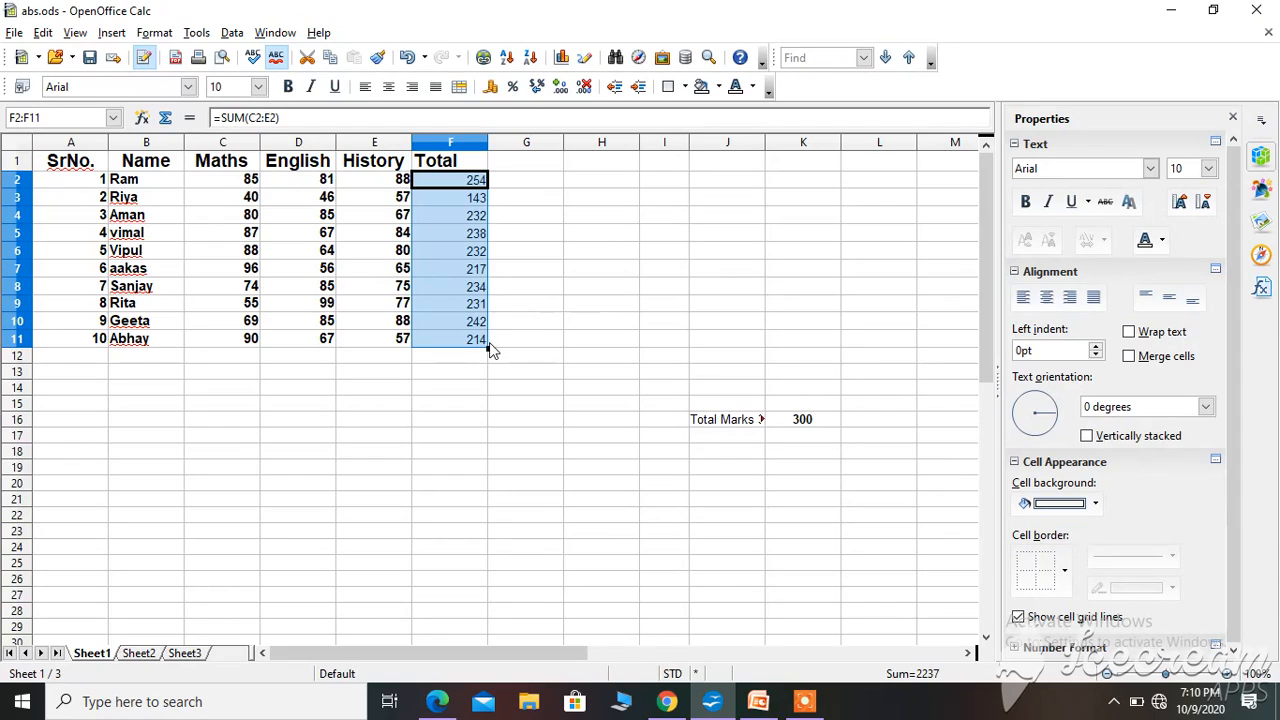
Examine the formulas in the Total column cell by cell to see which row range each one references.
{"action": "left_click", "coordinate": [450, 213]}
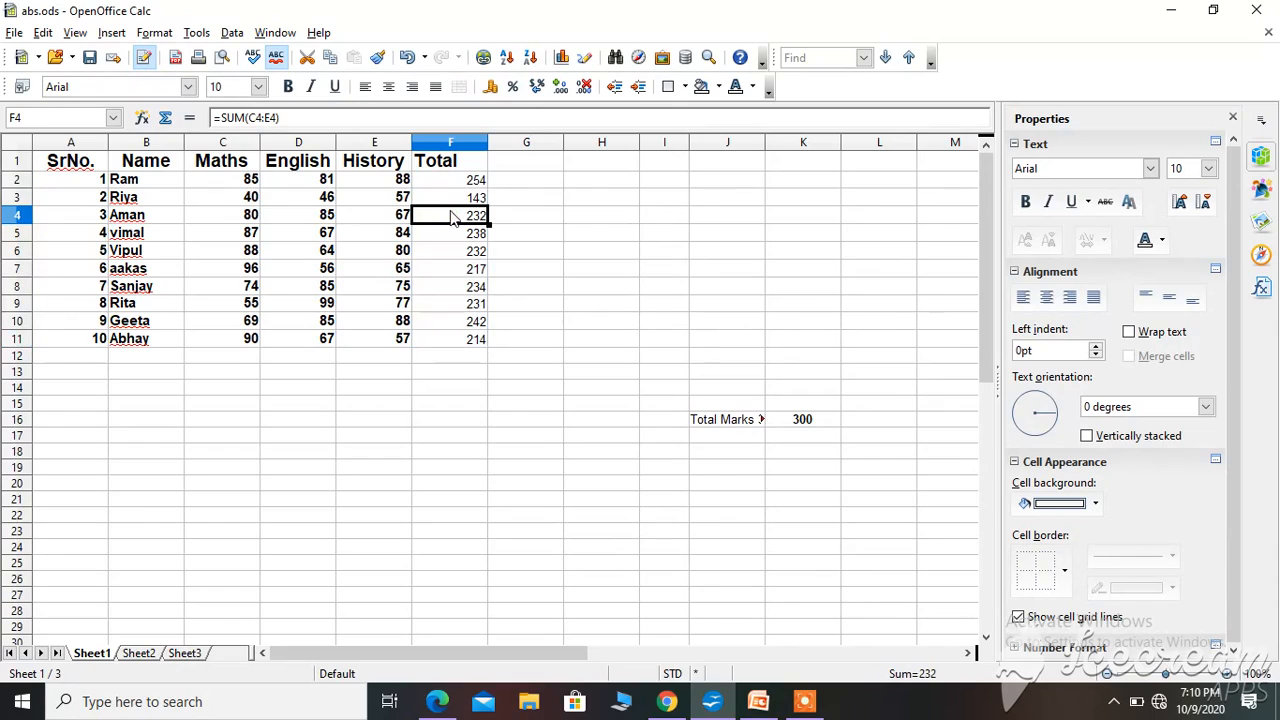
{"action": "left_click", "coordinate": [443, 198]}
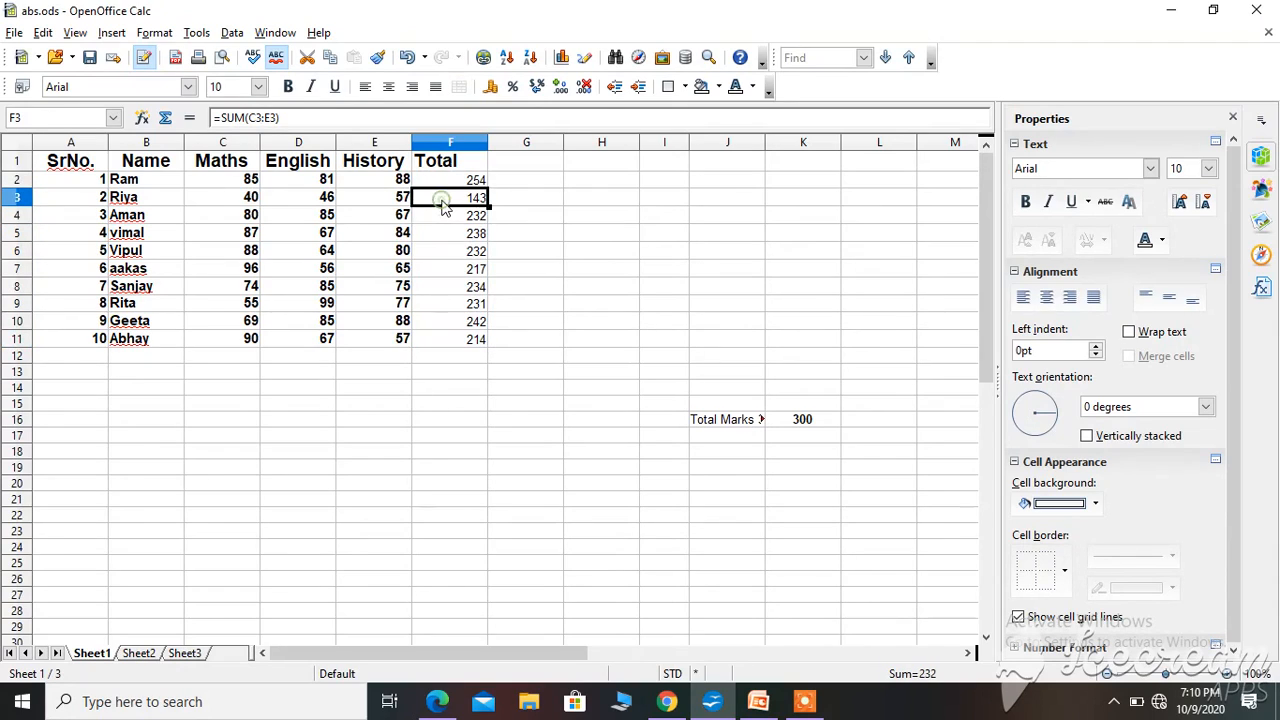
{"action": "left_click", "coordinate": [440, 182]}
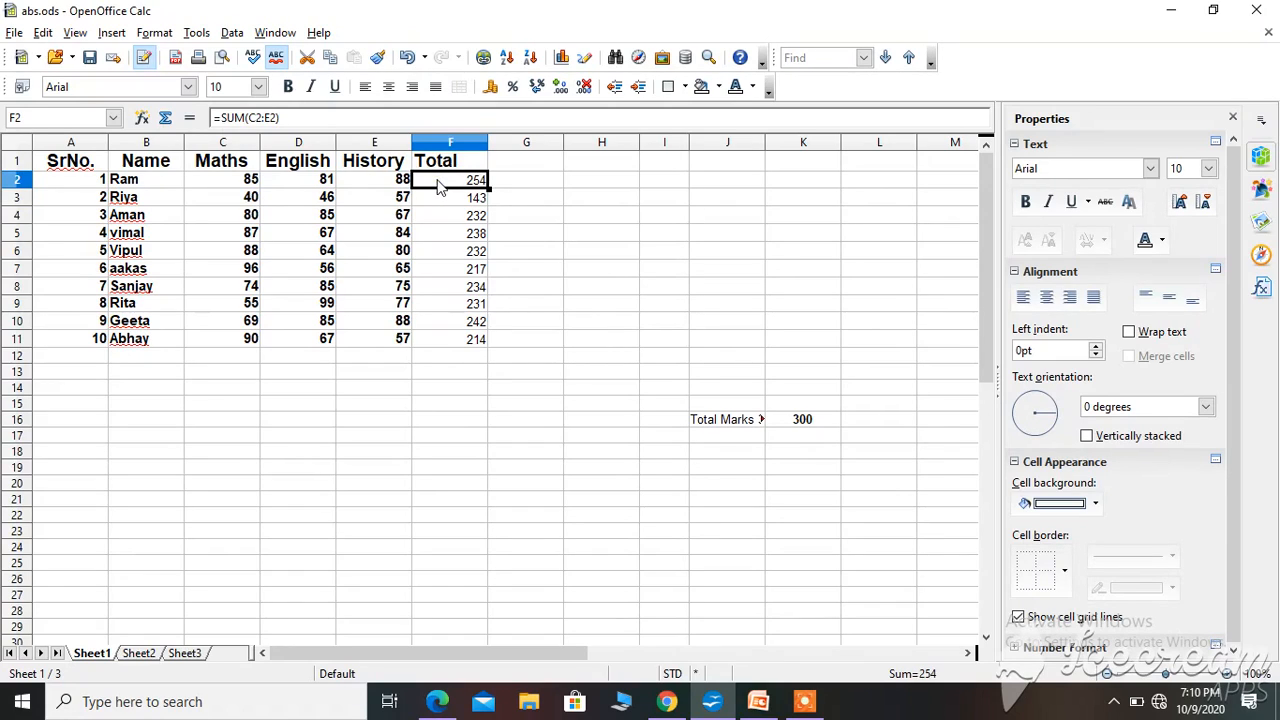
{"action": "left_click", "coordinate": [446, 240]}
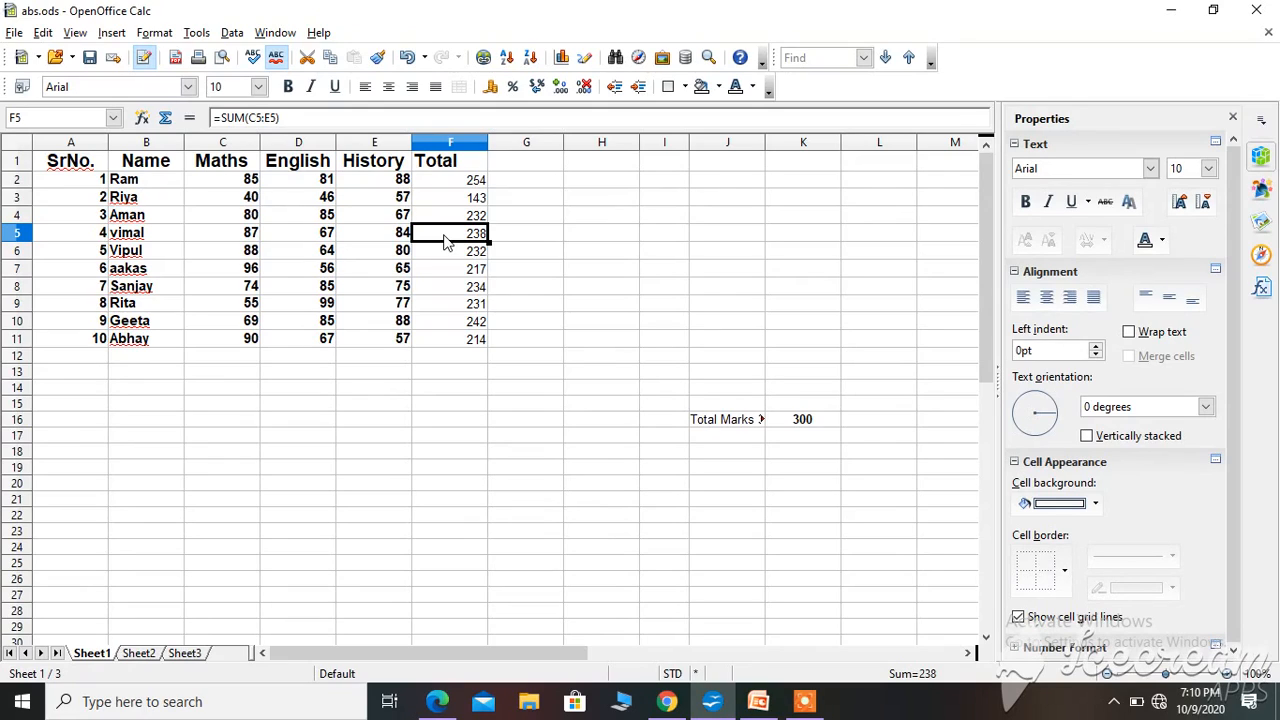
{"action": "key", "text": "Up"}
{"action": "key", "text": "Up"}
{"action": "key", "text": "Up"}
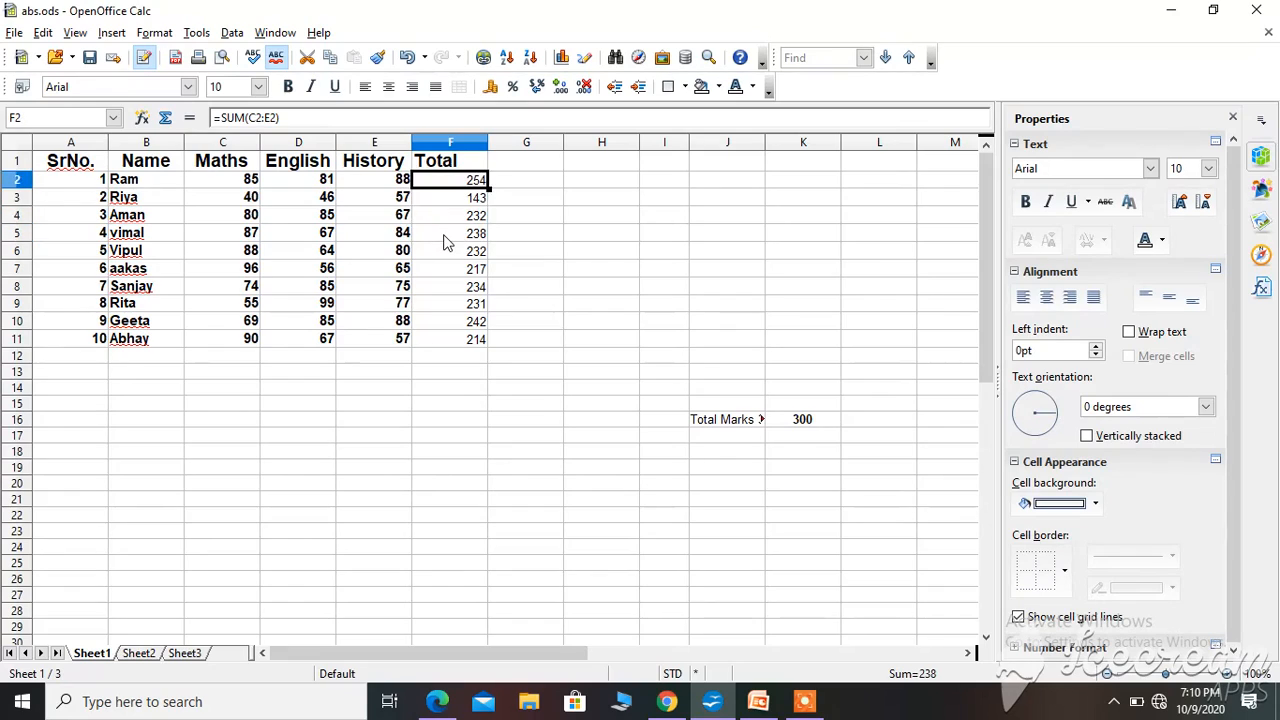
{"action": "key", "text": "Down"}
{"action": "key", "text": "Down"}
{"action": "key", "text": "Down"}
{"action": "key", "text": "Down"}
{"action": "key", "text": "Down"}
{"action": "key", "text": "Down"}
{"action": "key", "text": "Down"}
{"action": "key", "text": "Down"}
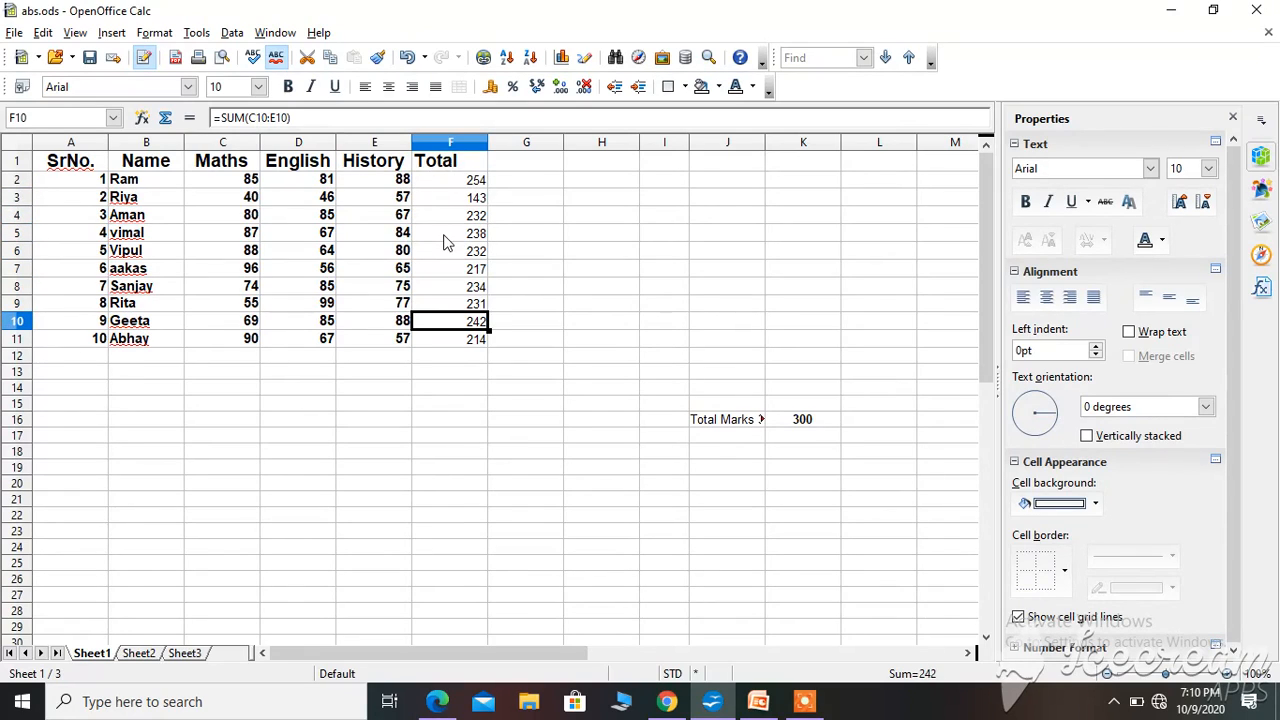
{"action": "key", "text": "Down"}
{"action": "key", "text": "Down"}
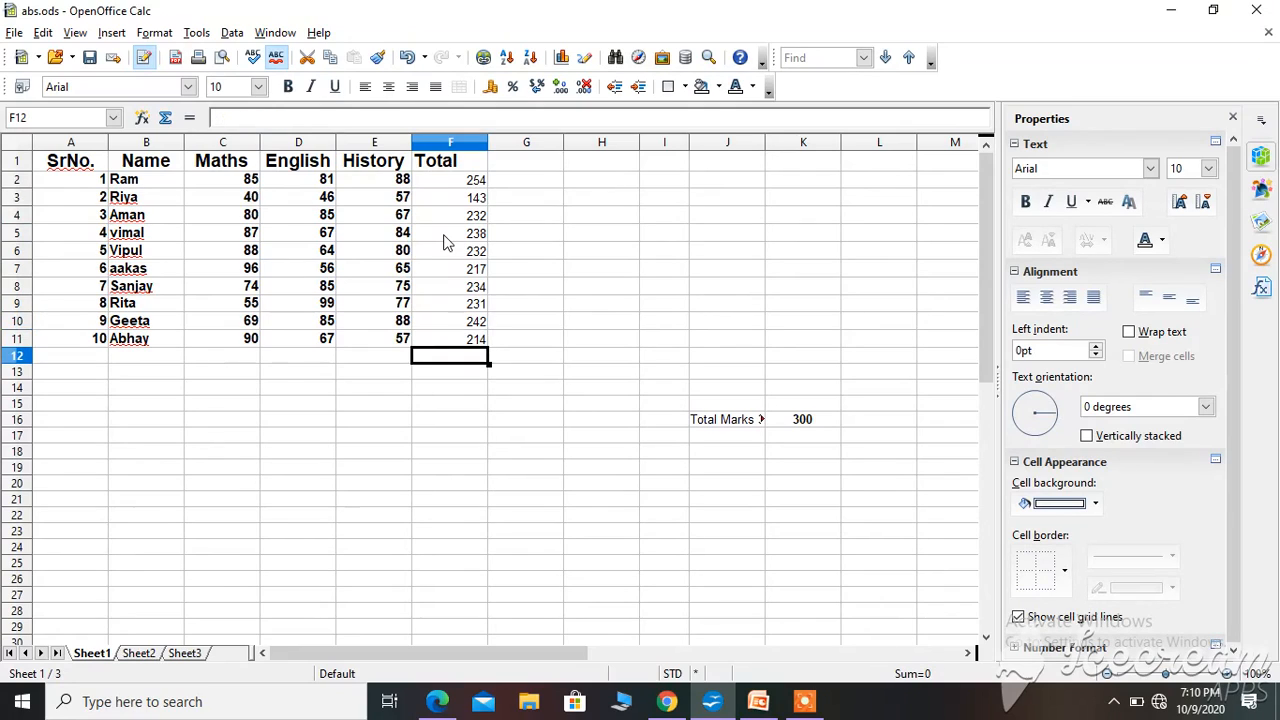
{"action": "key", "text": "Up"}
{"action": "key", "text": "Up"}
{"action": "key", "text": "Up"}
{"action": "key", "text": "Up"}
{"action": "key", "text": "Up"}
{"action": "key", "text": "Up"}
{"action": "key", "text": "Up"}
{"action": "key", "text": "Up"}
{"action": "key", "text": "Up"}
{"action": "key", "text": "Up"}
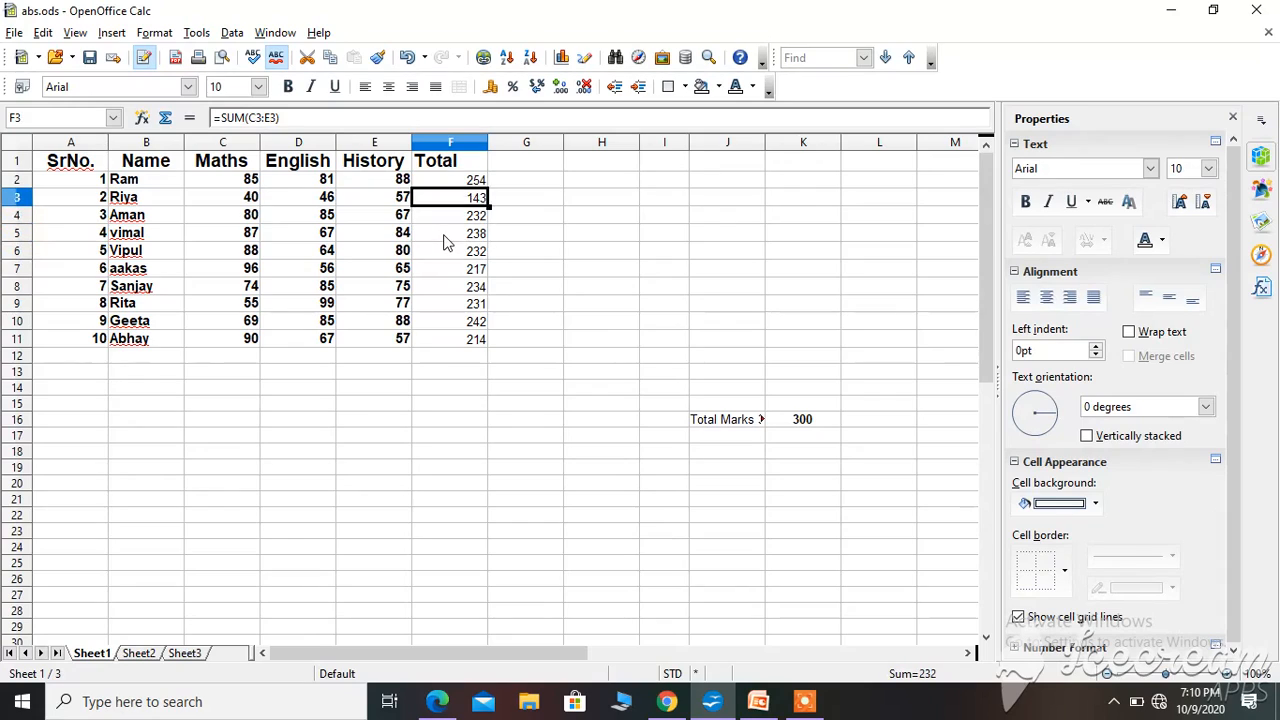
{"action": "key", "text": "Down"}
{"action": "key", "text": "Down"}
{"action": "key", "text": "Down"}
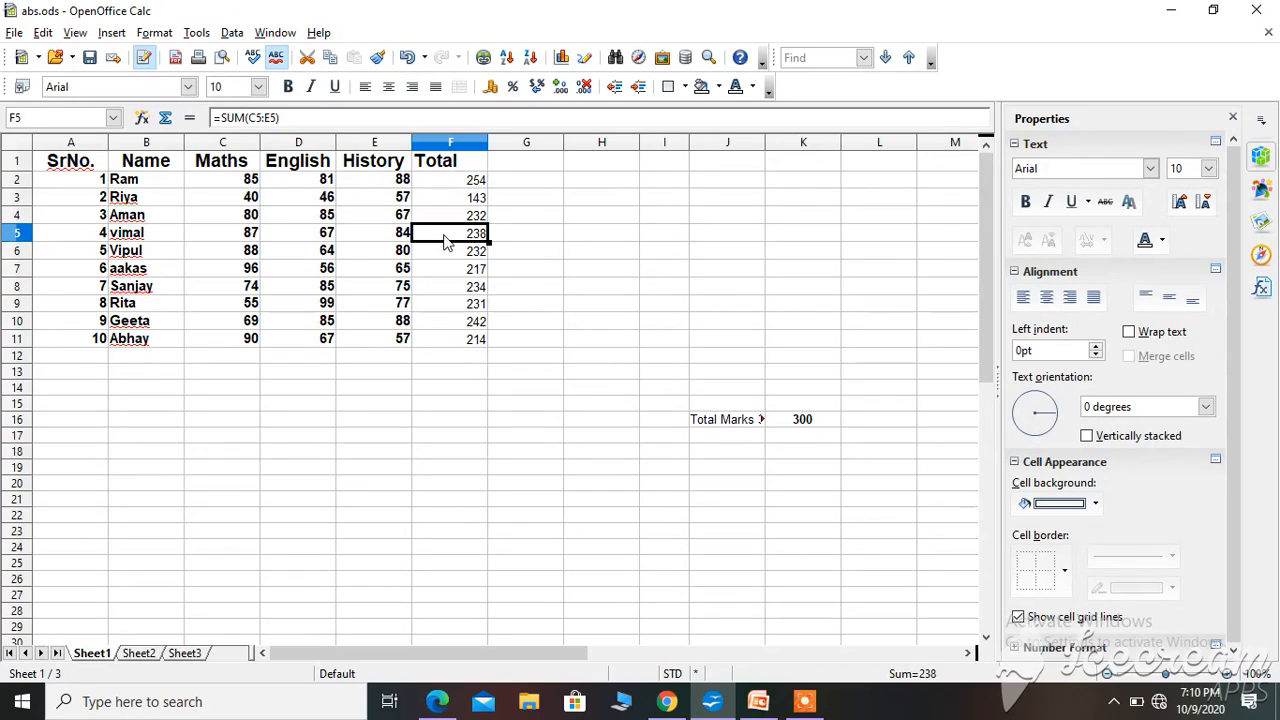
{"action": "key", "text": "Down"}
{"action": "key", "text": "Down"}
{"action": "key", "text": "Down"}
{"action": "key", "text": "Down"}
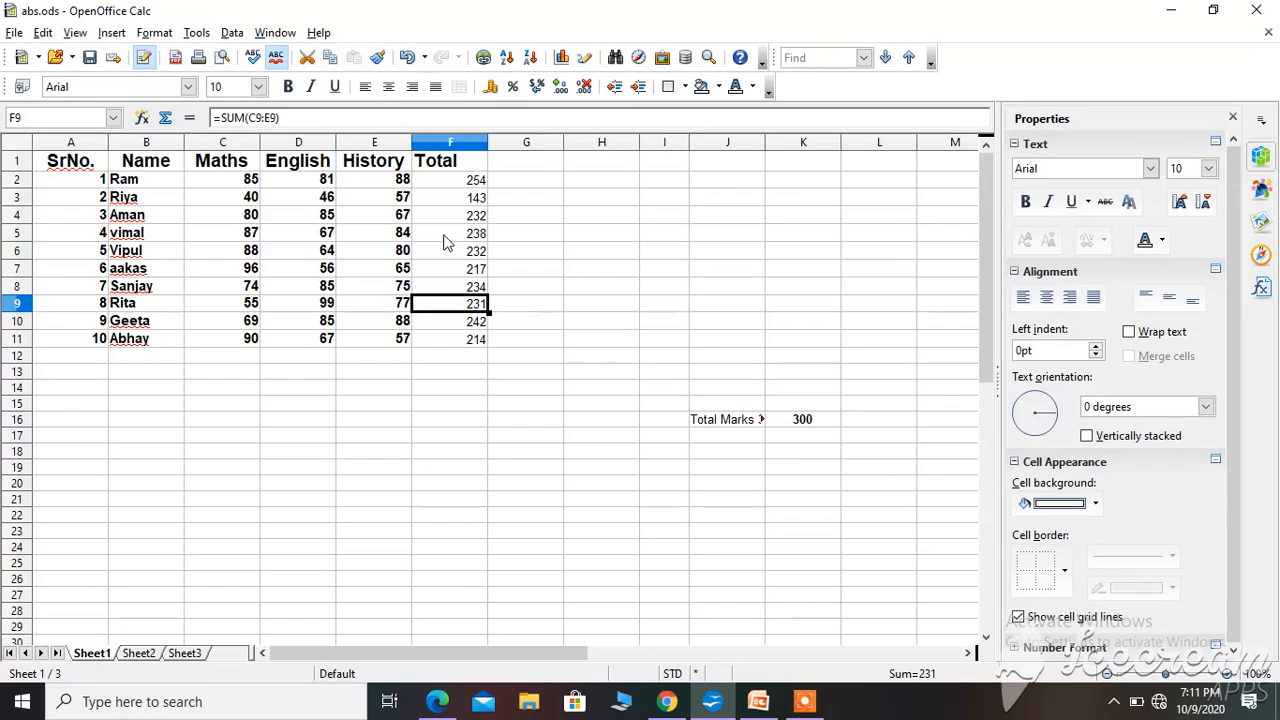
{"action": "key", "text": "Down"}
{"action": "key", "text": "Down"}
{"action": "key", "text": "Down"}
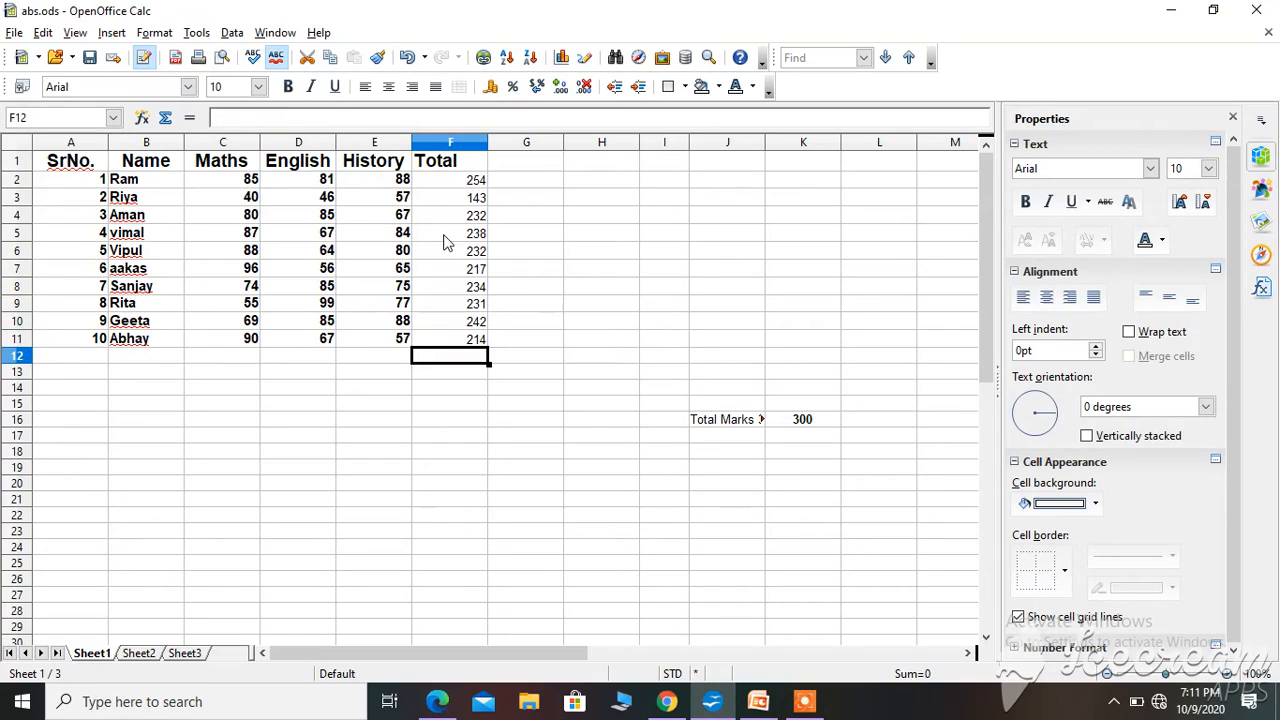
{"action": "key", "text": "Up"}
{"action": "key", "text": "Up"}
{"action": "key", "text": "Up"}
{"action": "key", "text": "Up"}
{"action": "key", "text": "Up"}
{"action": "key", "text": "Up"}
{"action": "key", "text": "Up"}
{"action": "key", "text": "Up"}
{"action": "key", "text": "Up"}
{"action": "key", "text": "Up"}
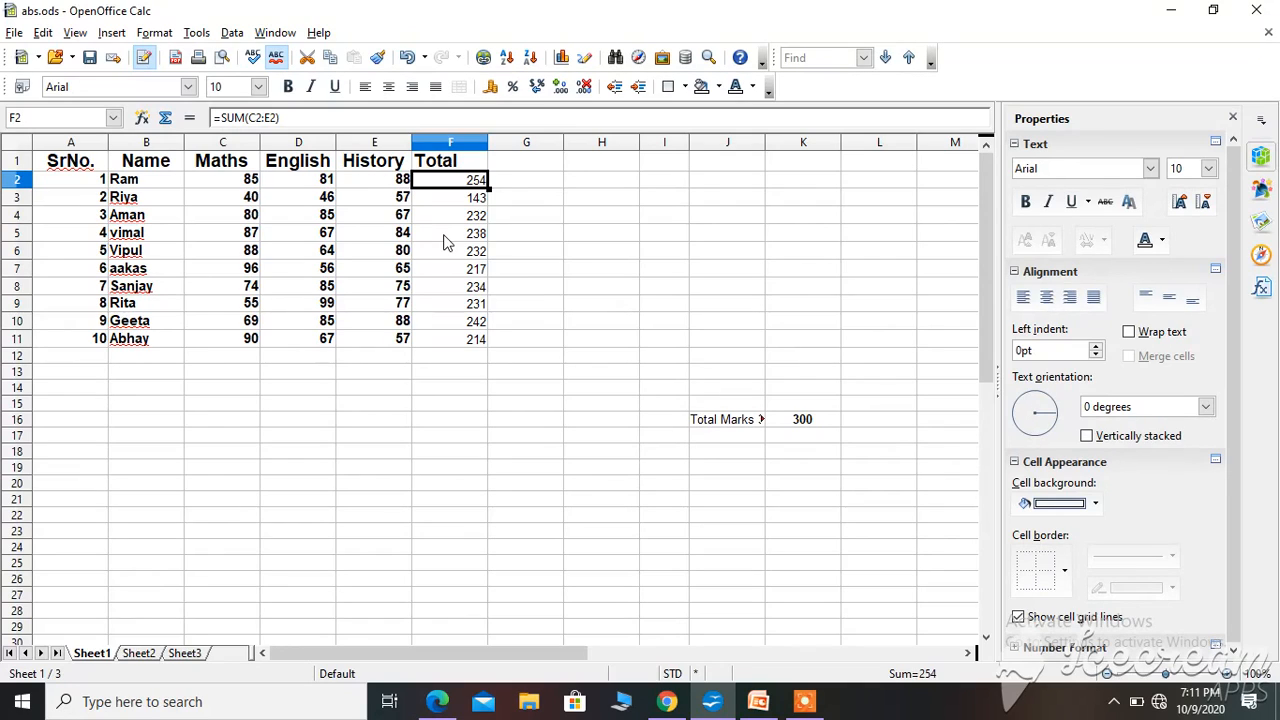
Add the column heading % in cell G1, beside the Total heading.
{"action": "key", "text": "Up"}
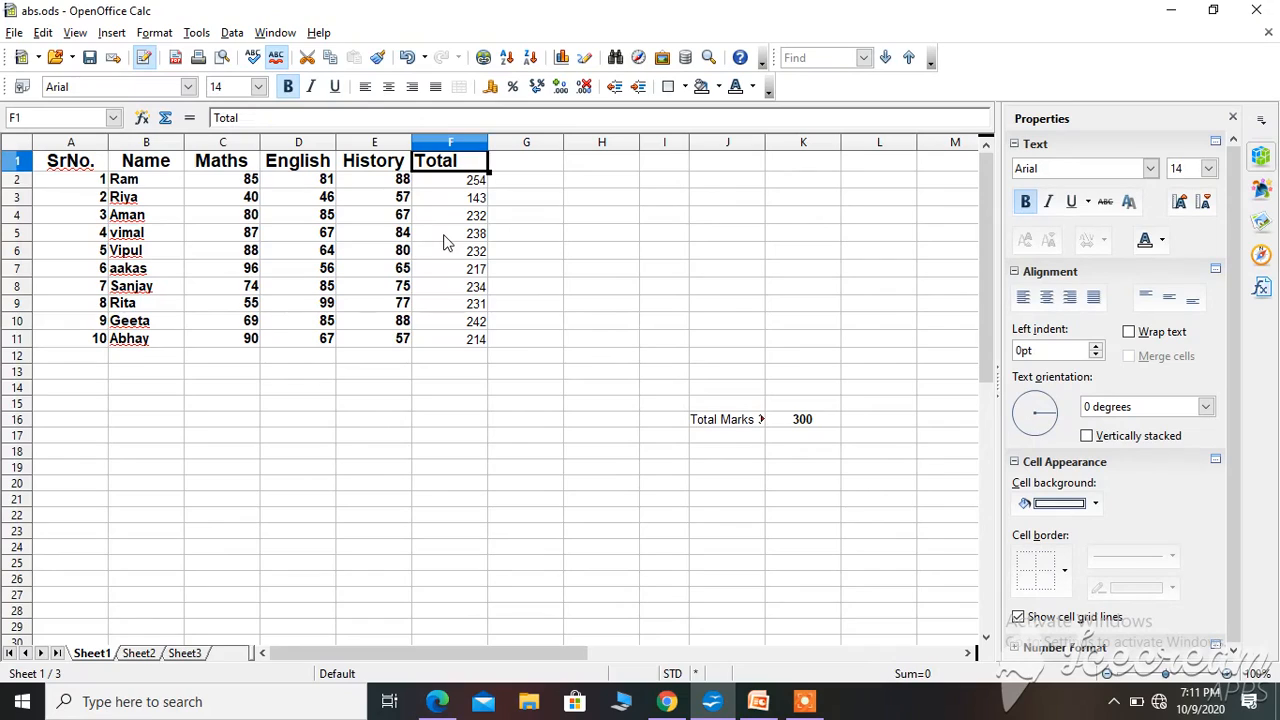
{"action": "key", "text": "Right"}
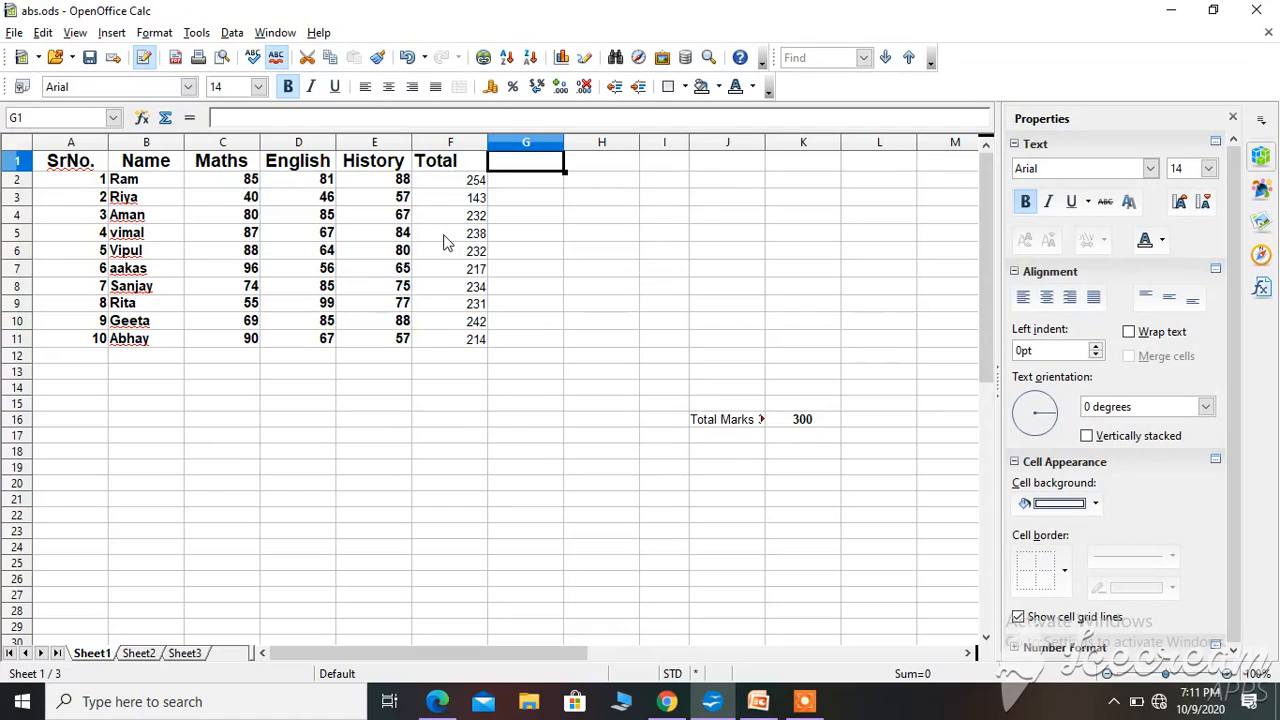
{"action": "type", "text": "%"}
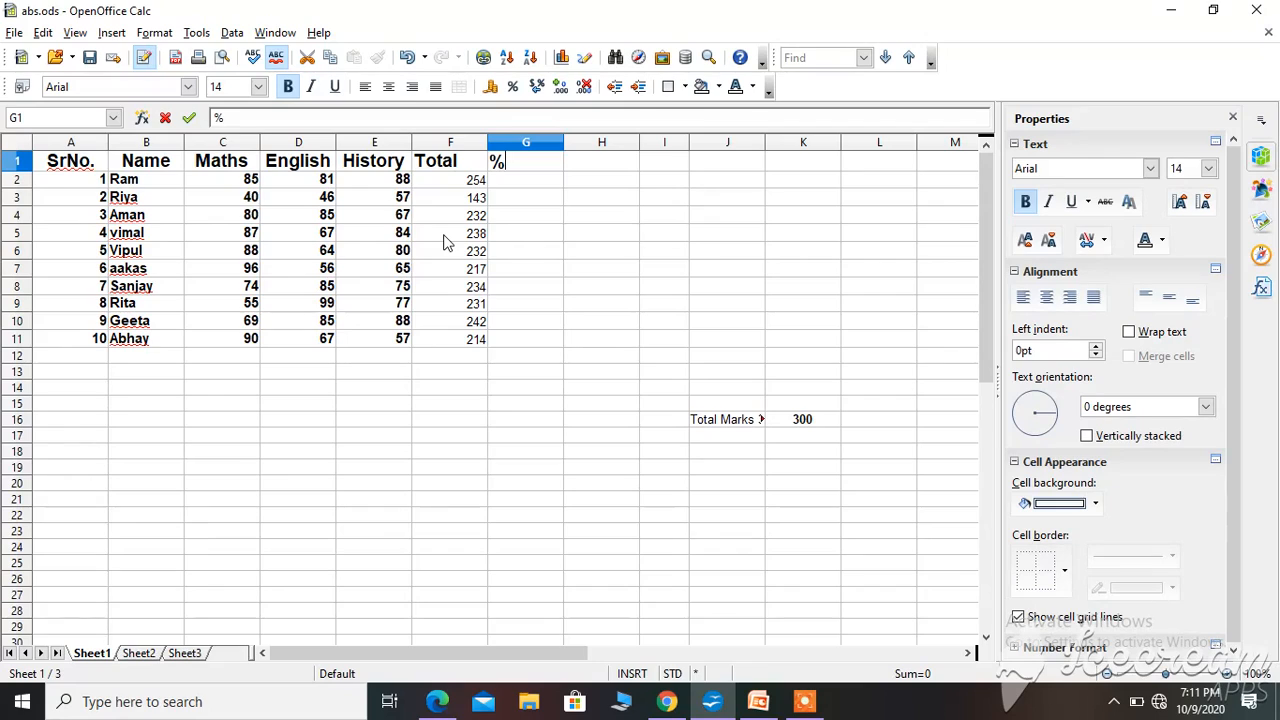
Enter the formula =F2/K16 in cell G2 to divide the first student's total by the total marks value.
{"action": "left_click", "coordinate": [512, 186]}
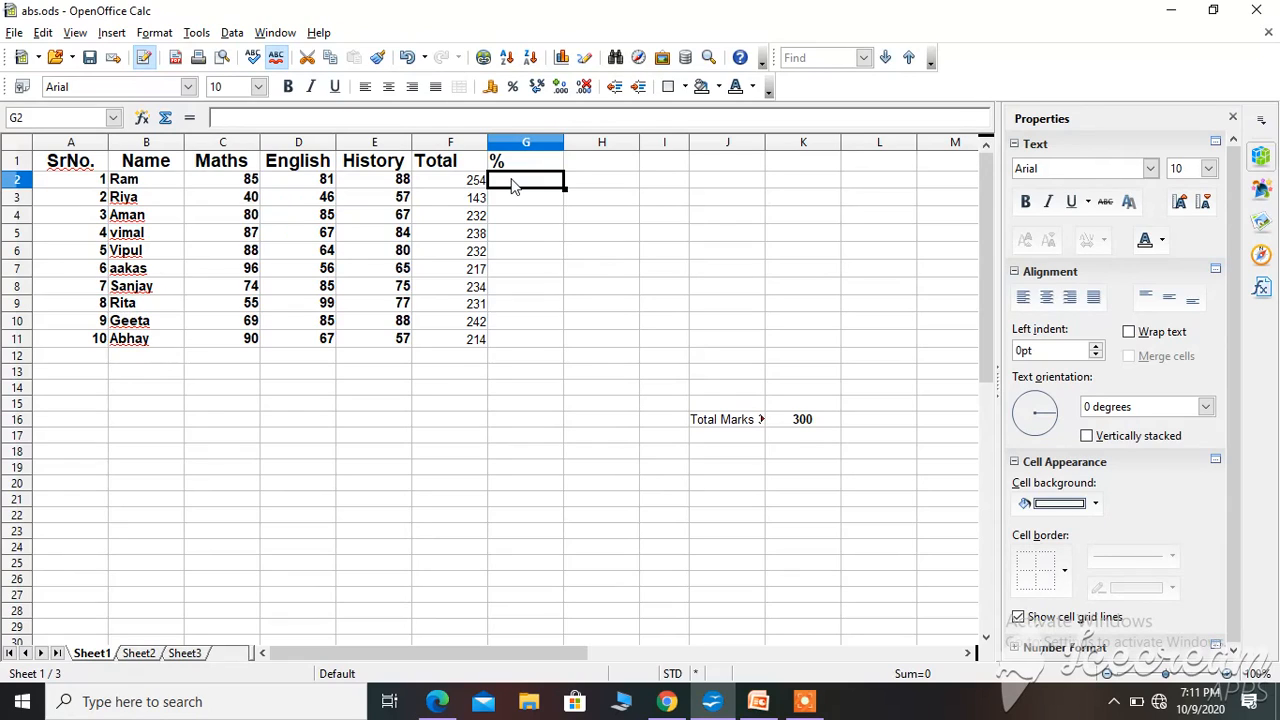
{"action": "type", "text": "="}
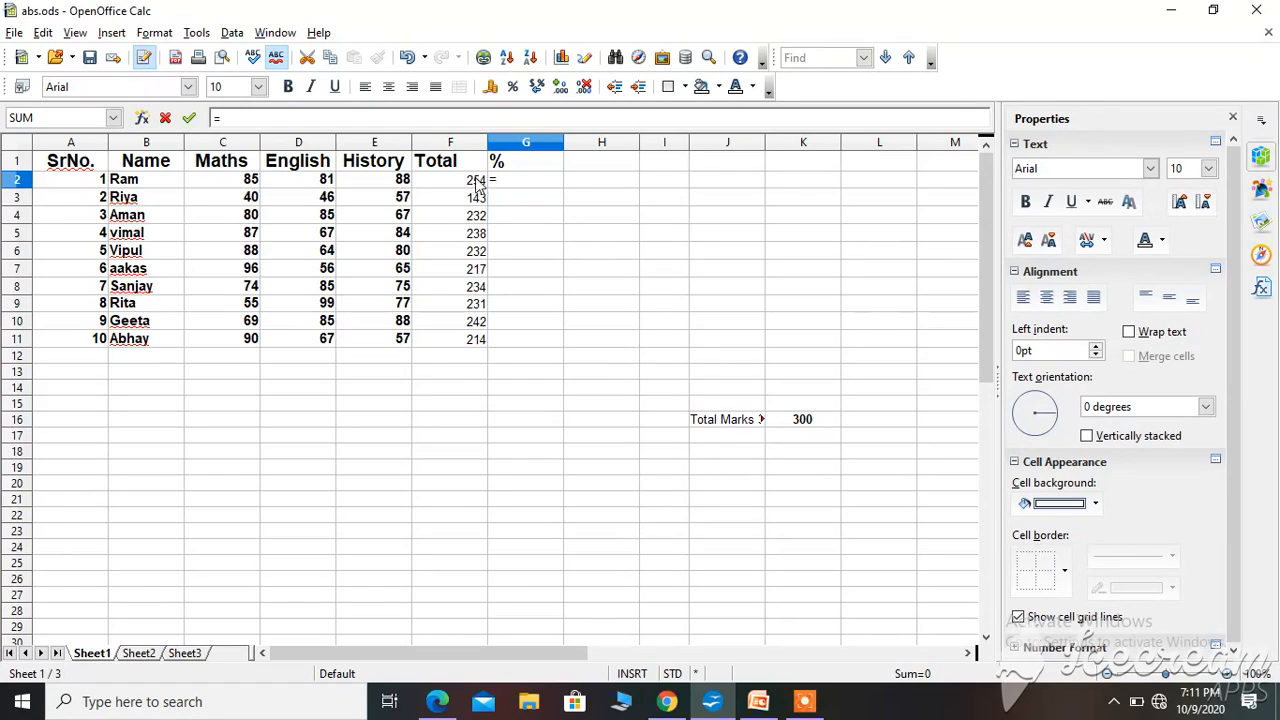
{"action": "left_click", "coordinate": [470, 182]}
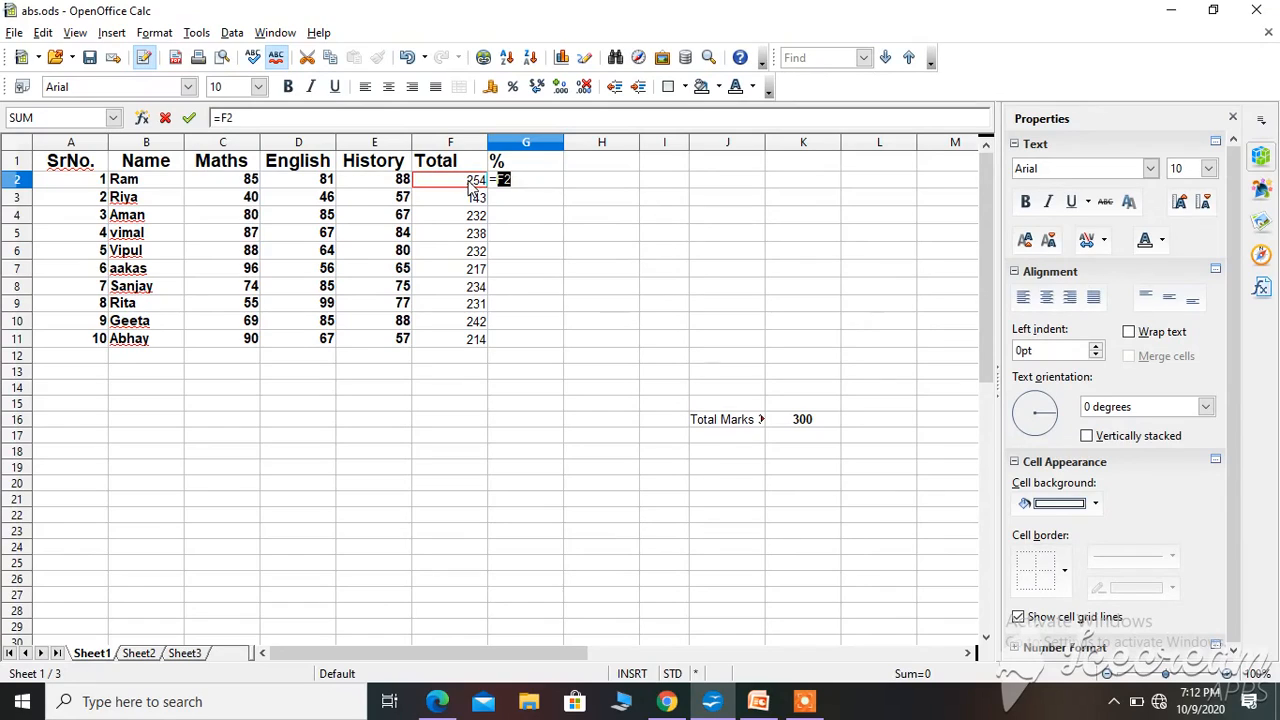
{"action": "left_click", "coordinate": [522, 183]}
{"action": "type", "text": "/"}
{"action": "left_click", "coordinate": [802, 426]}
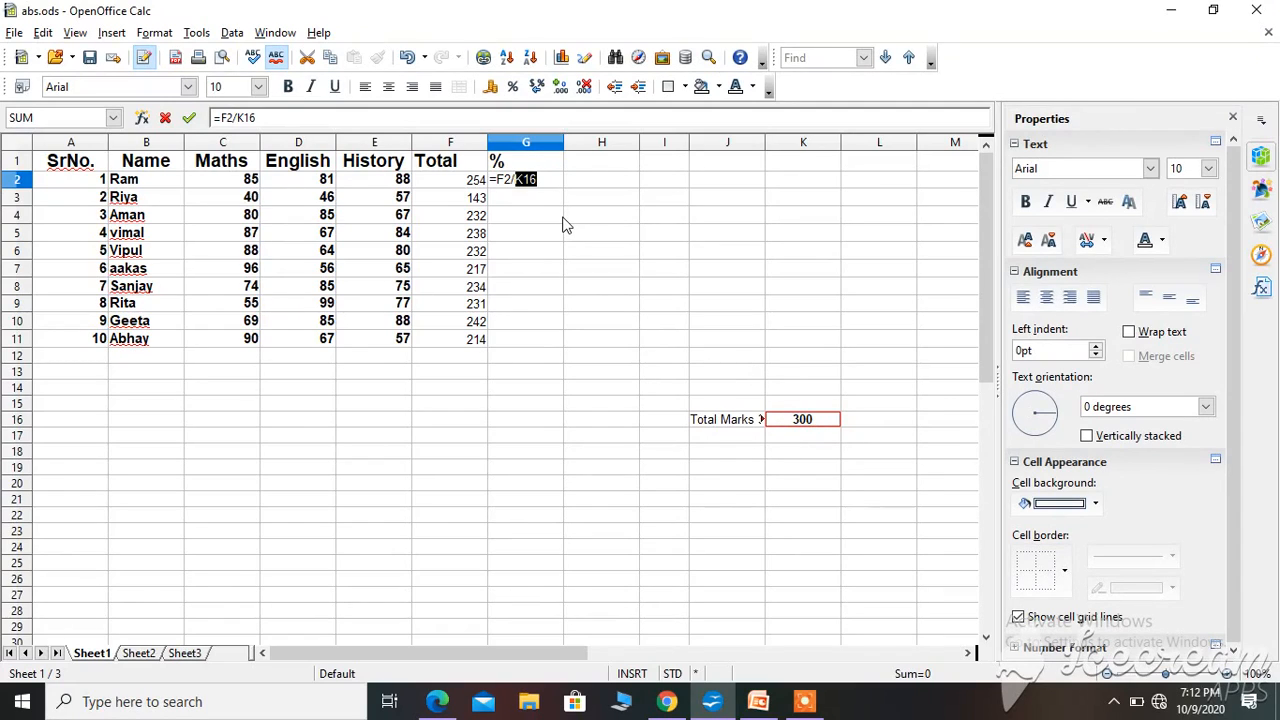
{"action": "key", "text": "Return"}
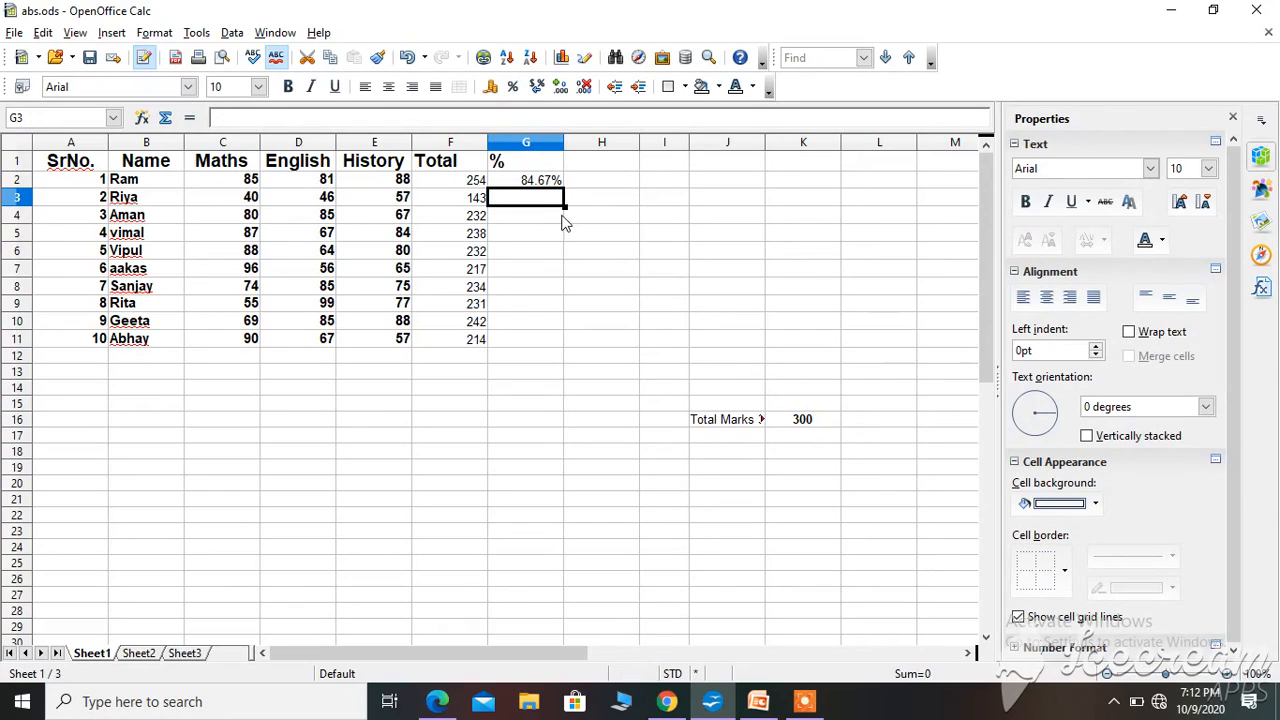
Fill the relative-reference formula =F2/K16 from cell G2 down through G11.
{"action": "left_click", "coordinate": [522, 184]}
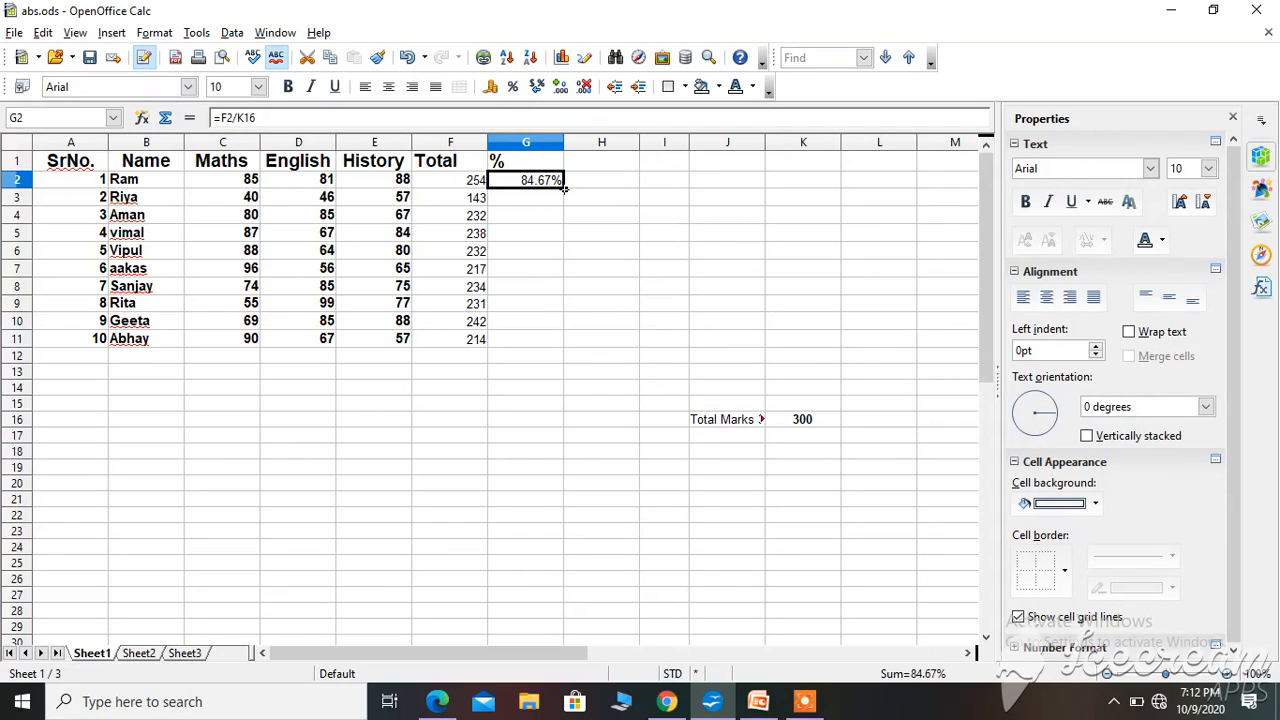
{"action": "left_click_drag", "start_coordinate": [563, 187], "coordinate": [564, 348]}
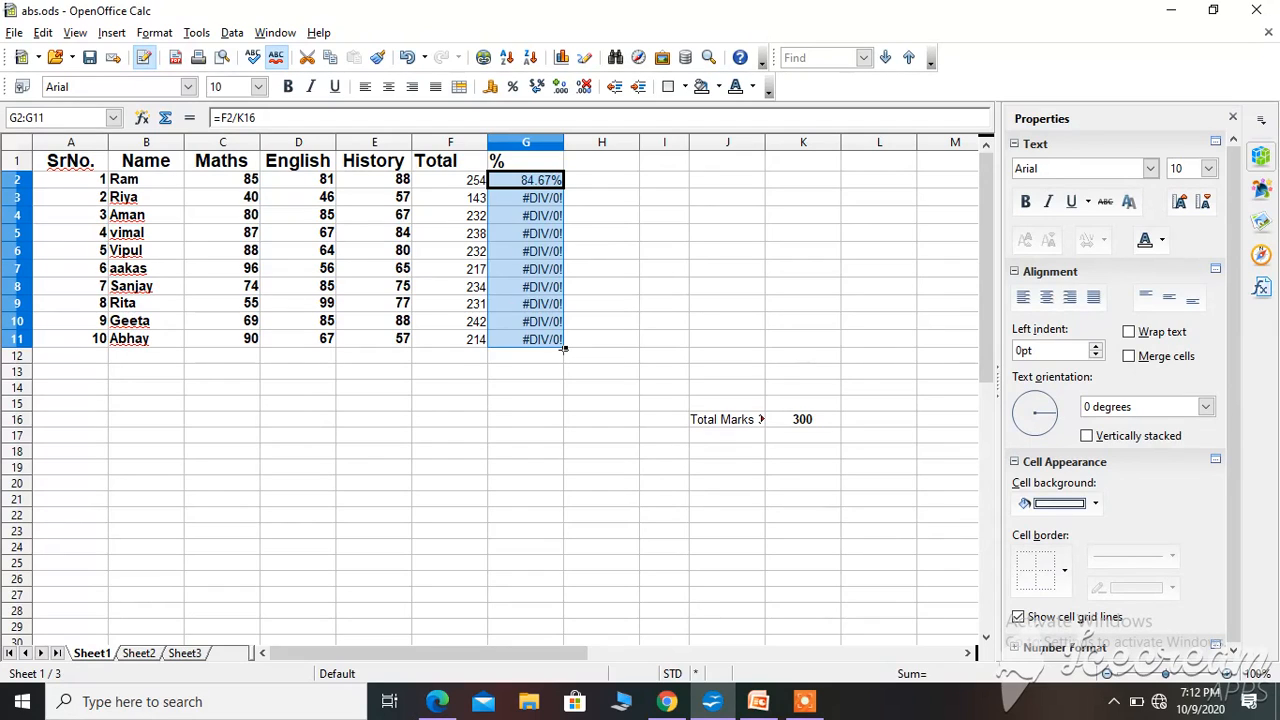
Examine the filled formulas in the % column against the Total cells and total marks cell K16 to see which cells each one references.
{"action": "left_click", "coordinate": [525, 203]}
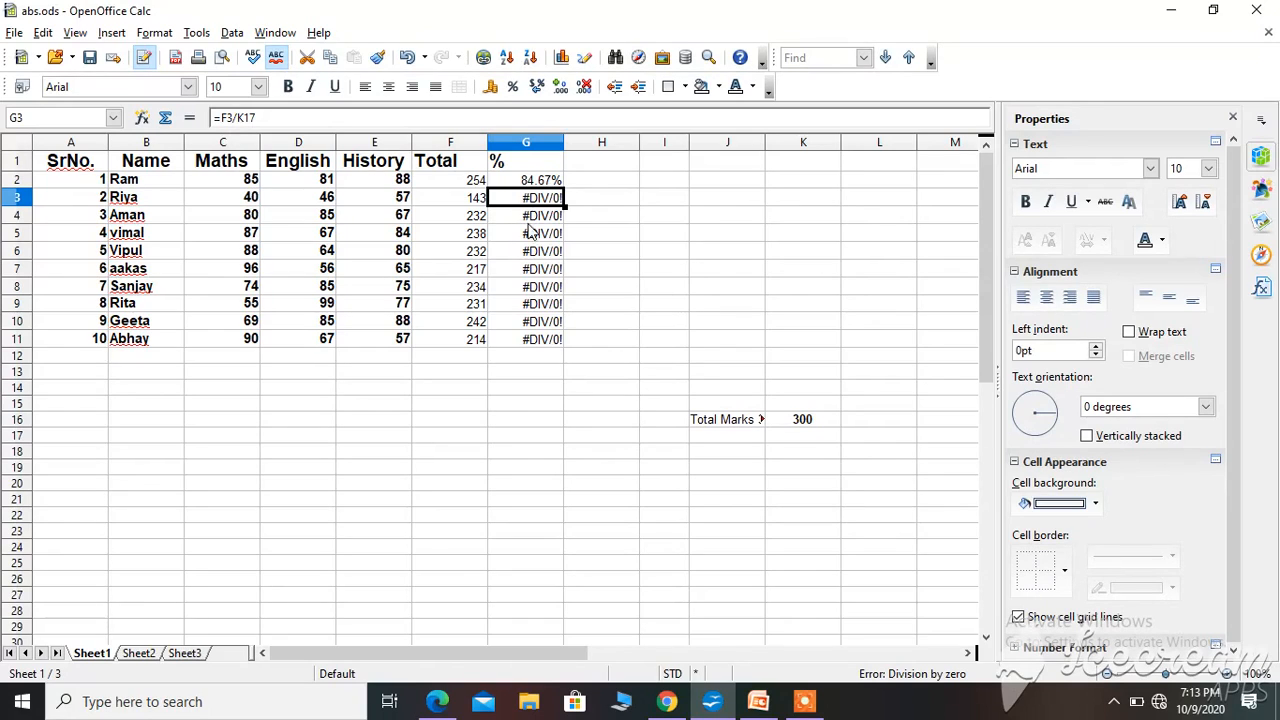
{"action": "left_click", "coordinate": [530, 237]}
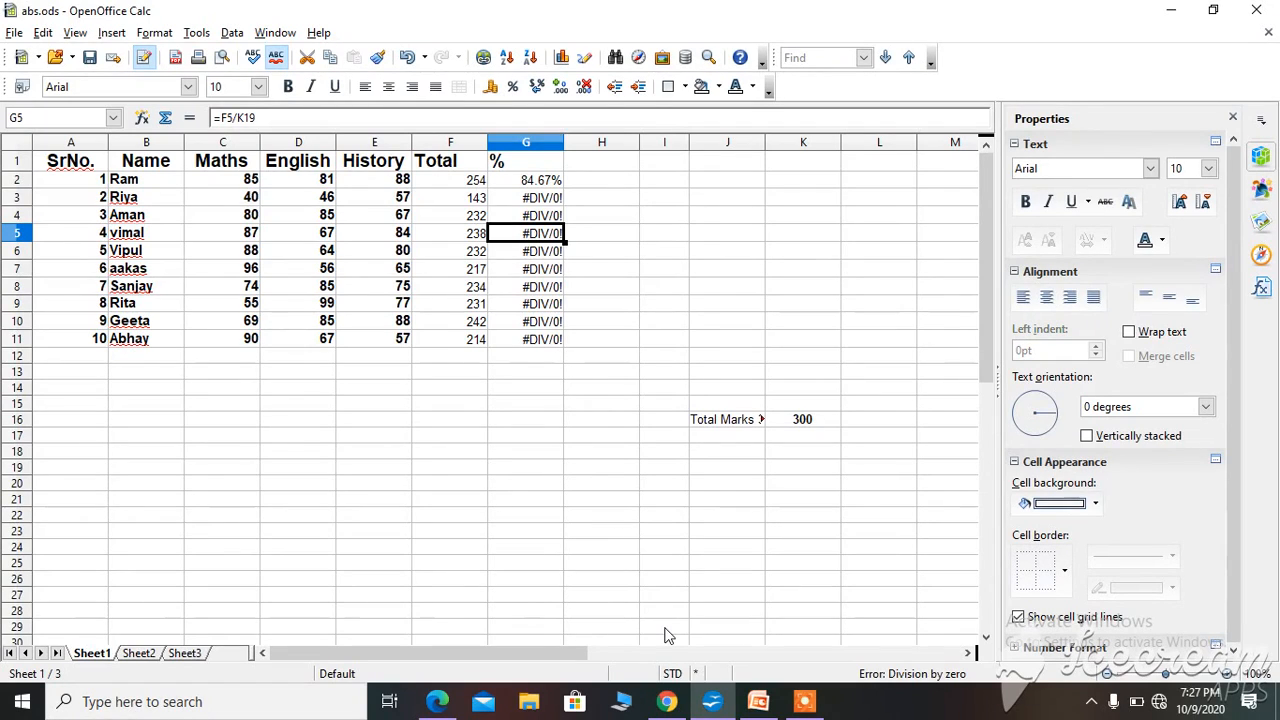
{"action": "left_click", "coordinate": [477, 238]}
{"action": "left_click", "coordinate": [526, 236]}
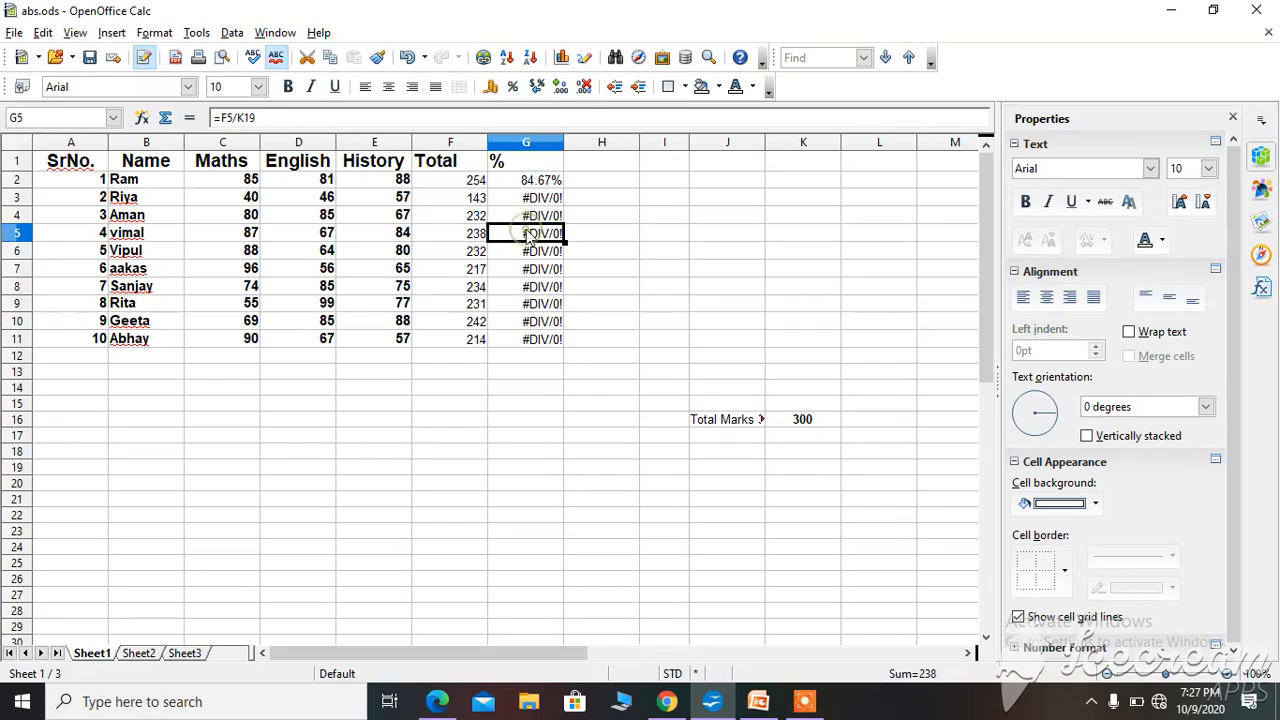
{"action": "left_click", "coordinate": [457, 233]}
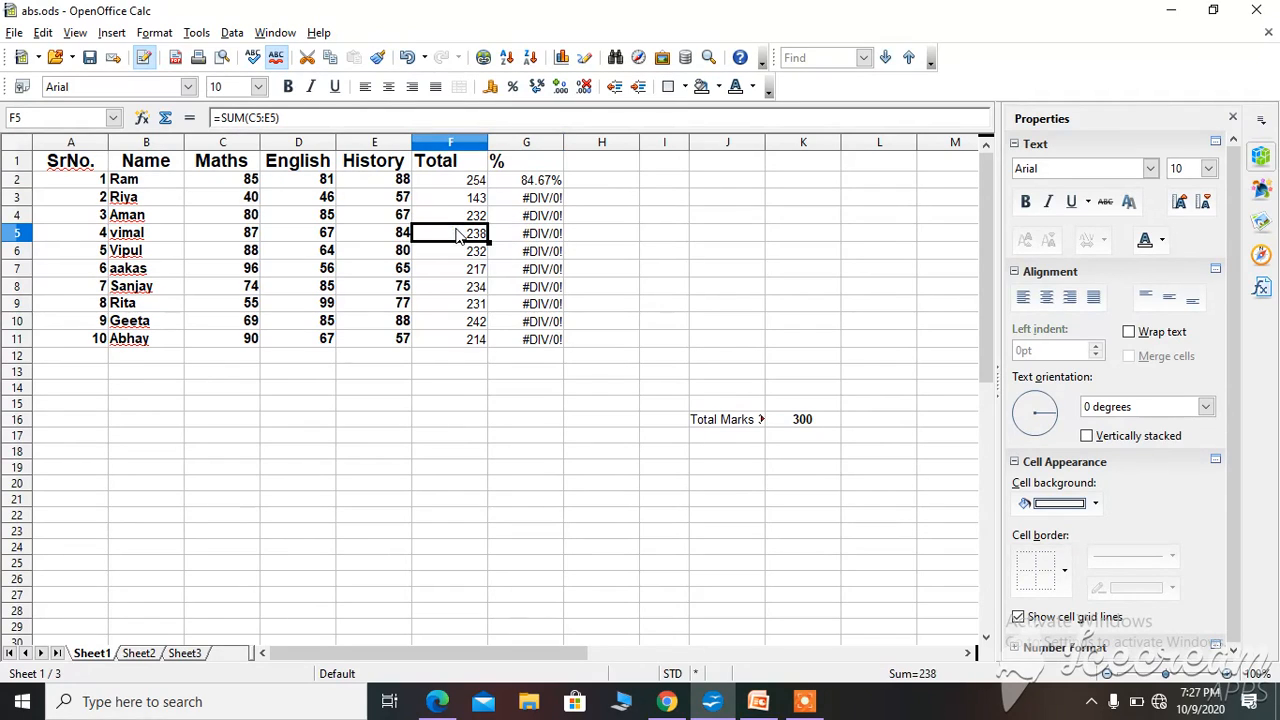
{"action": "left_click", "coordinate": [510, 236]}
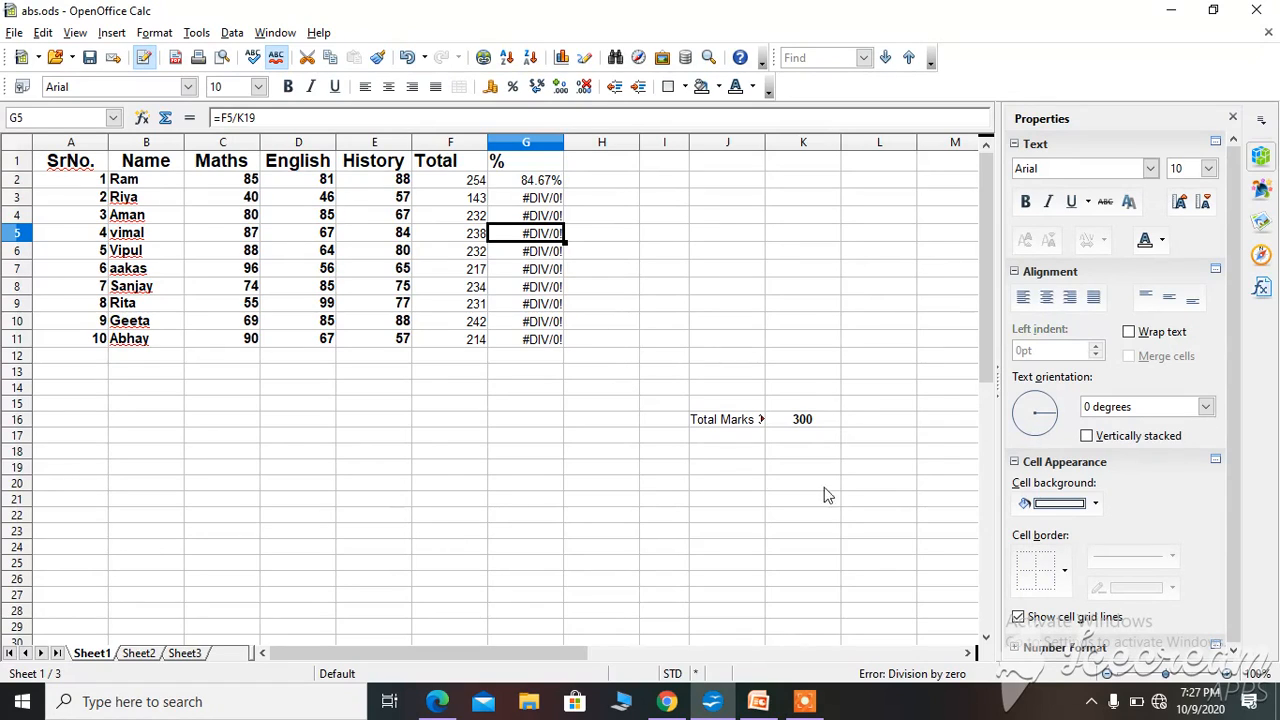
{"action": "left_click", "coordinate": [467, 233]}
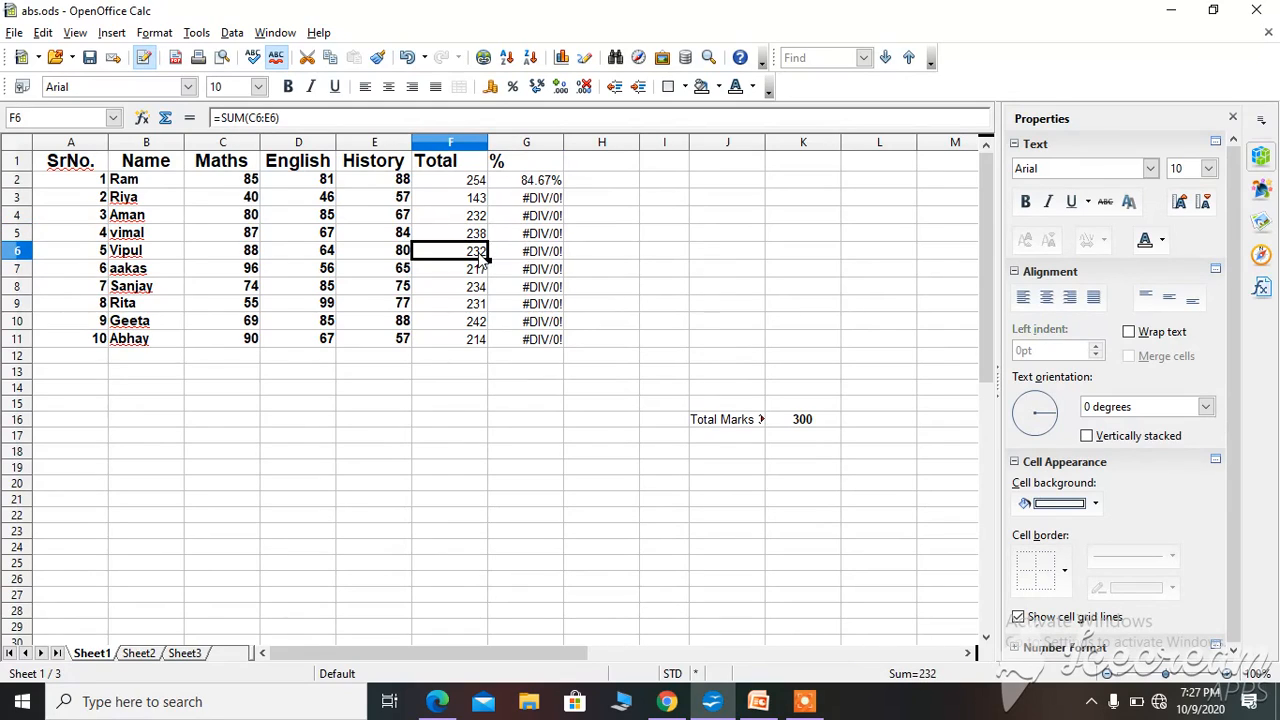
{"action": "left_click", "coordinate": [515, 257]}
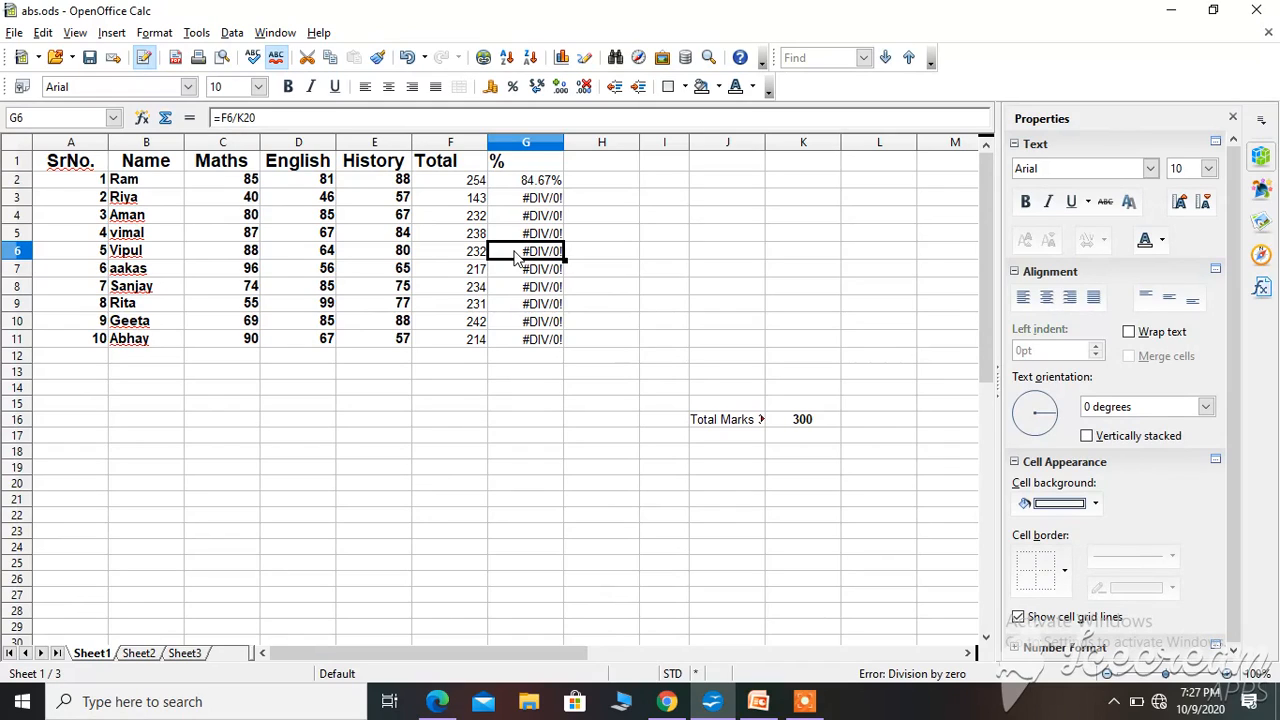
{"action": "left_click", "coordinate": [834, 421]}
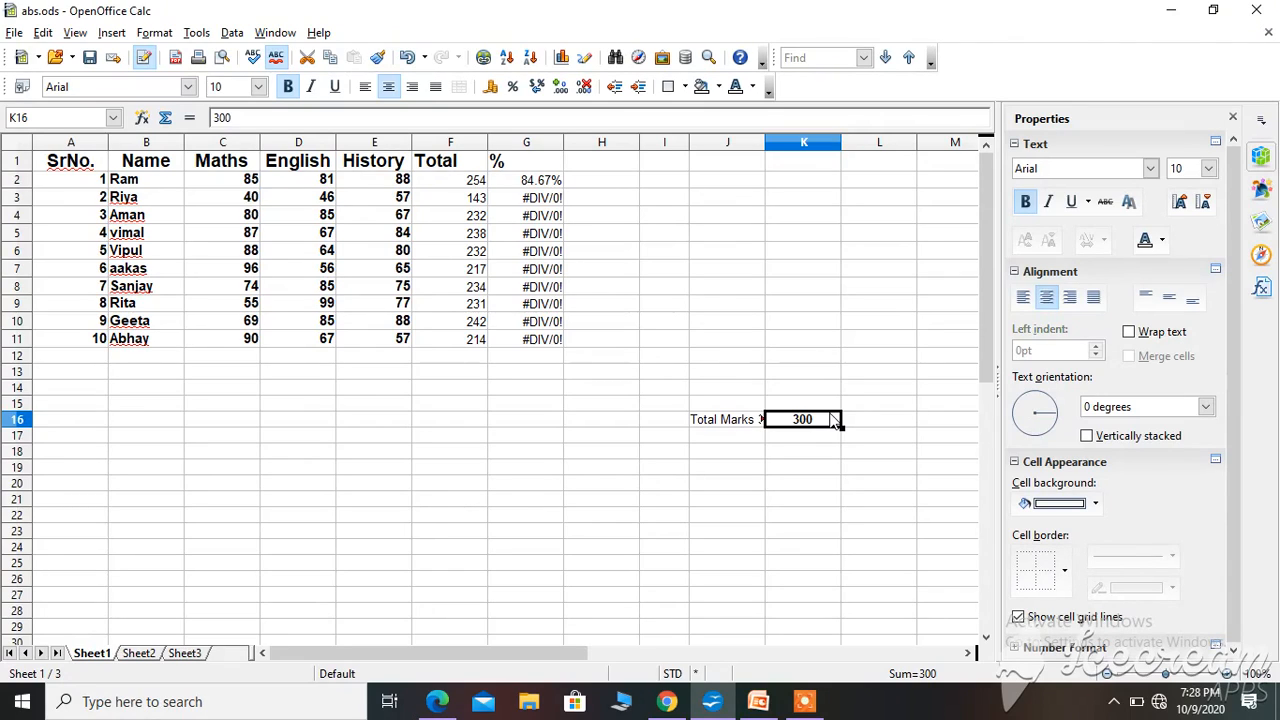
Make the total marks reference absolute in cell G2 so that the formula reads =F2/$K$16.
{"action": "left_click", "coordinate": [527, 184]}
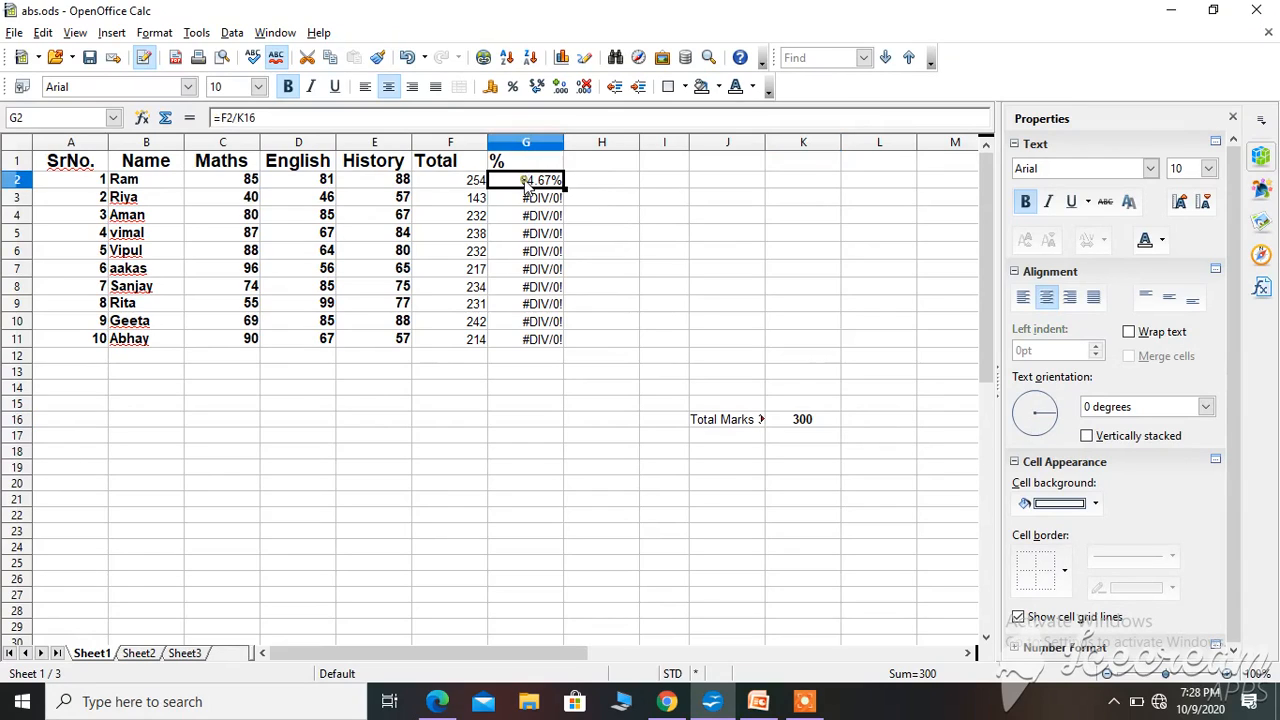
{"action": "left_click", "coordinate": [238, 118]}
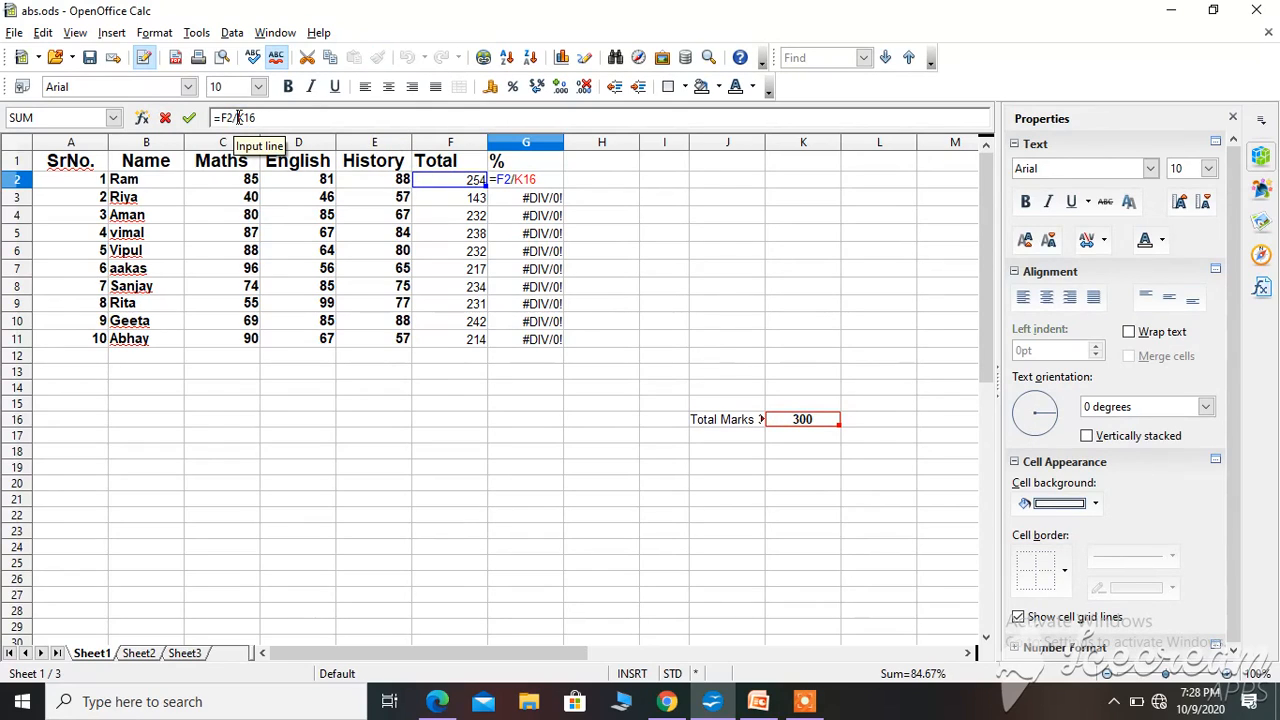
{"action": "type", "text": "$"}
{"action": "left_click", "coordinate": [249, 118]}
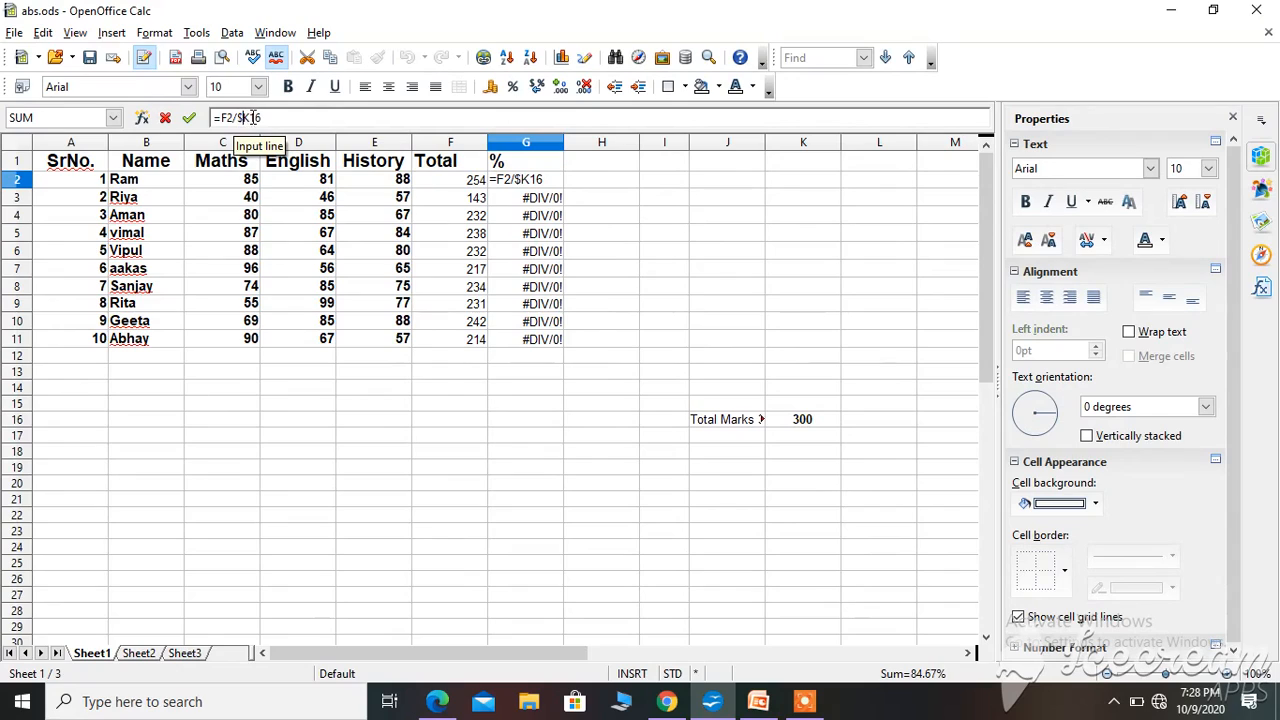
{"action": "type", "text": "$K"}
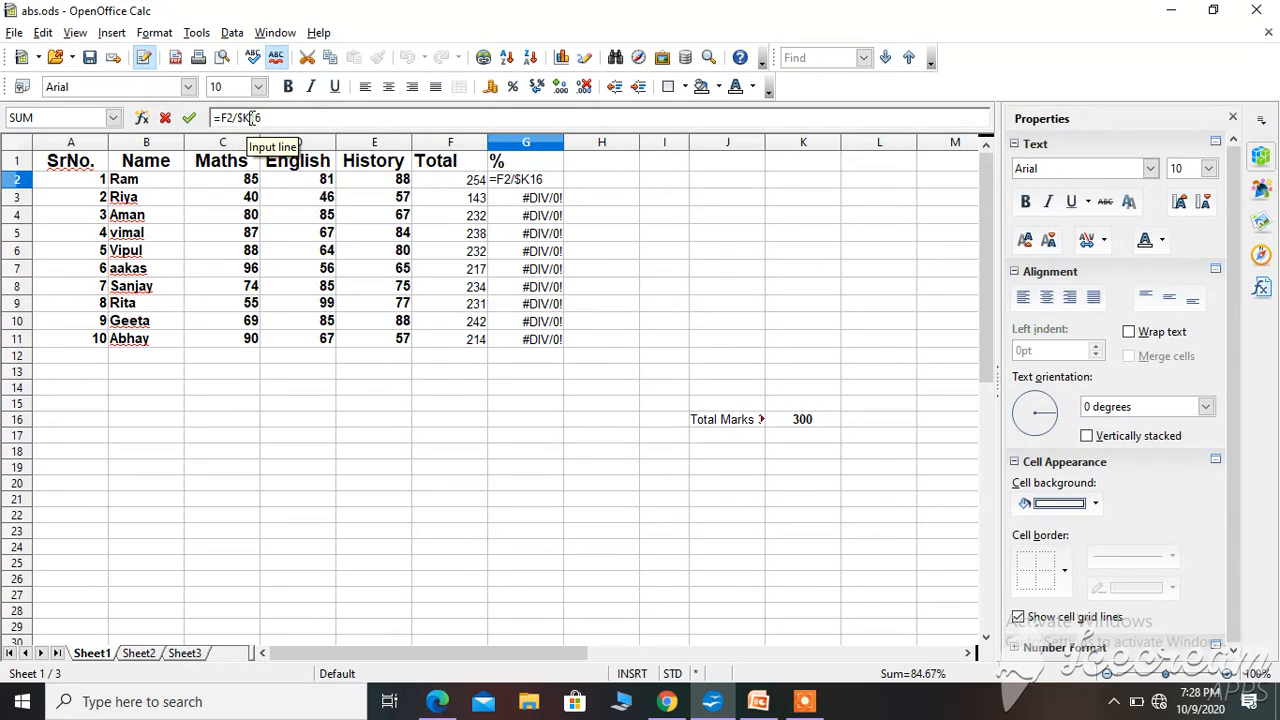
{"action": "type", "text": "$"}
{"action": "key", "text": "Return"}
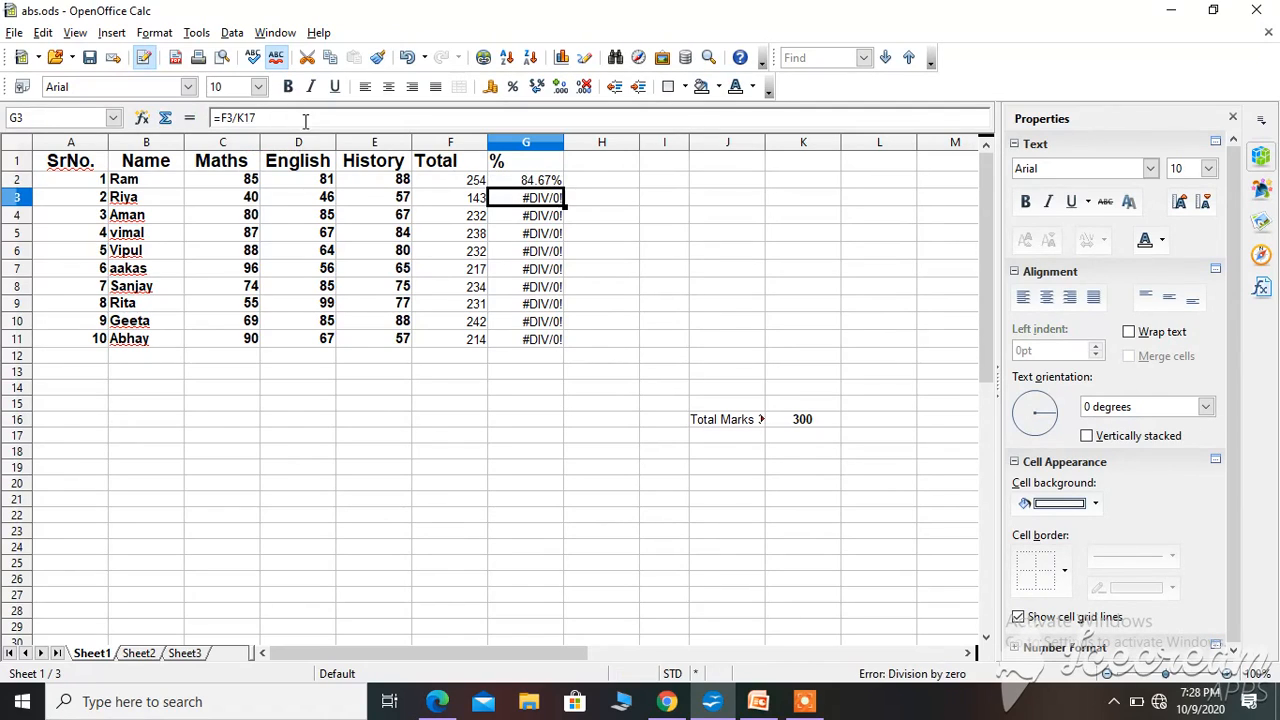
Fill the absolute-reference percentage formula from G2 down through G11 to calculate every student's percentage.
{"action": "left_click", "coordinate": [515, 184]}
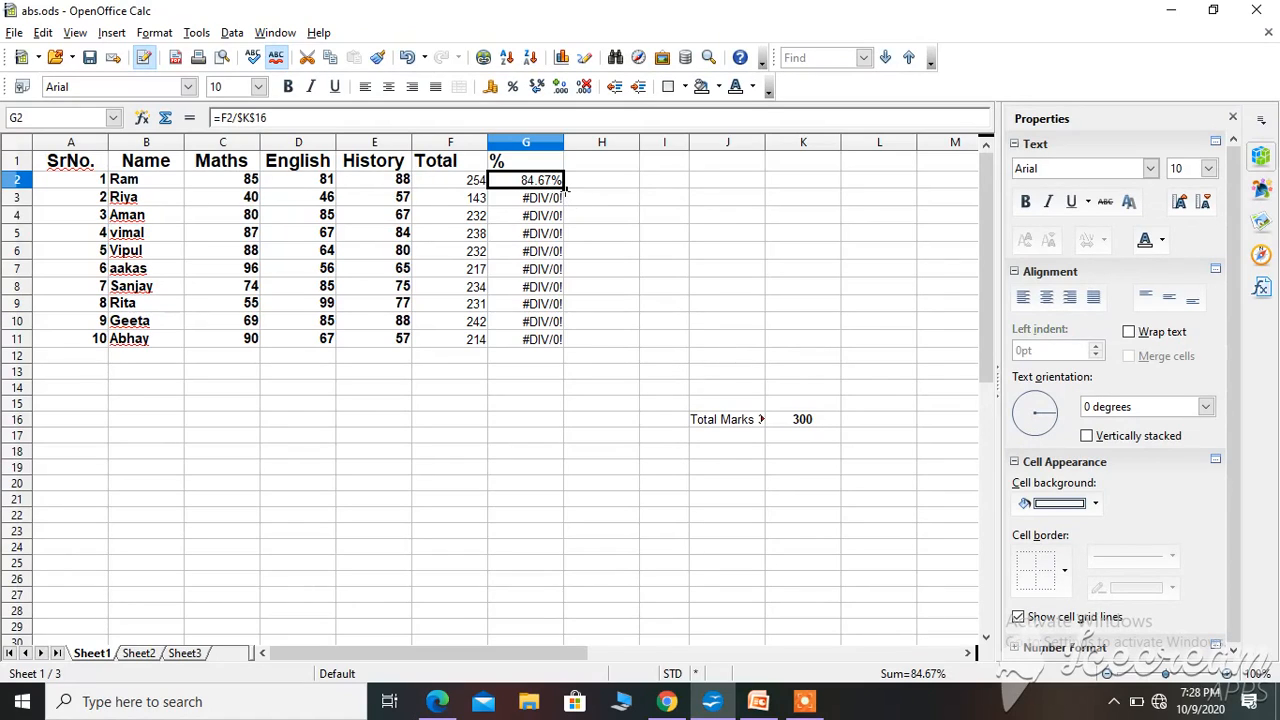
{"action": "left_click_drag", "start_coordinate": [565, 187], "coordinate": [566, 348]}
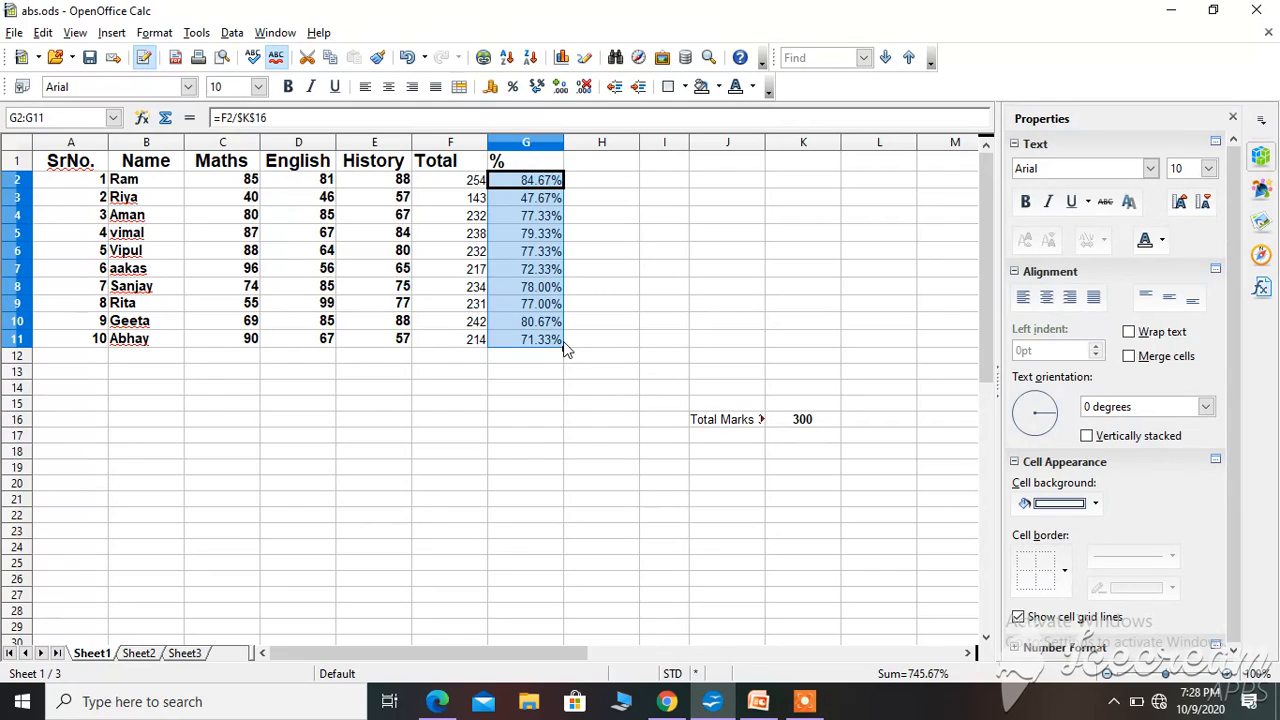
{"action": "left_click", "coordinate": [474, 222]}
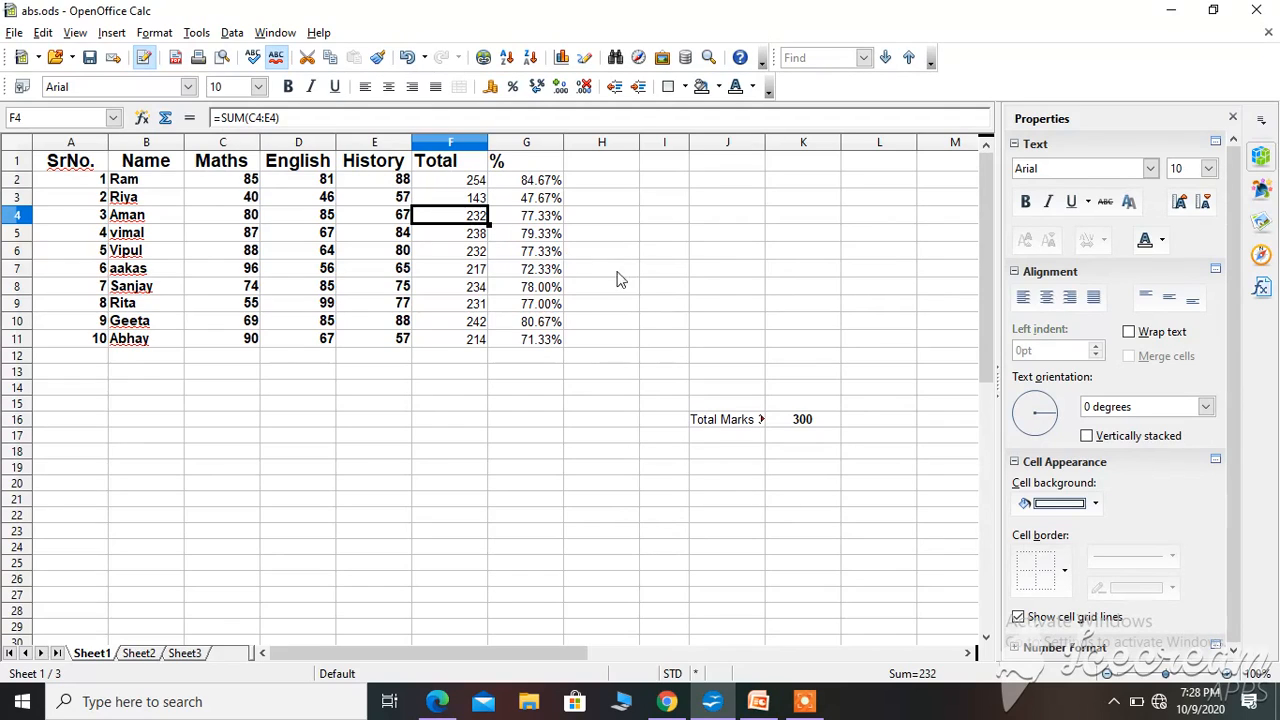
{"action": "left_click", "coordinate": [797, 427]}
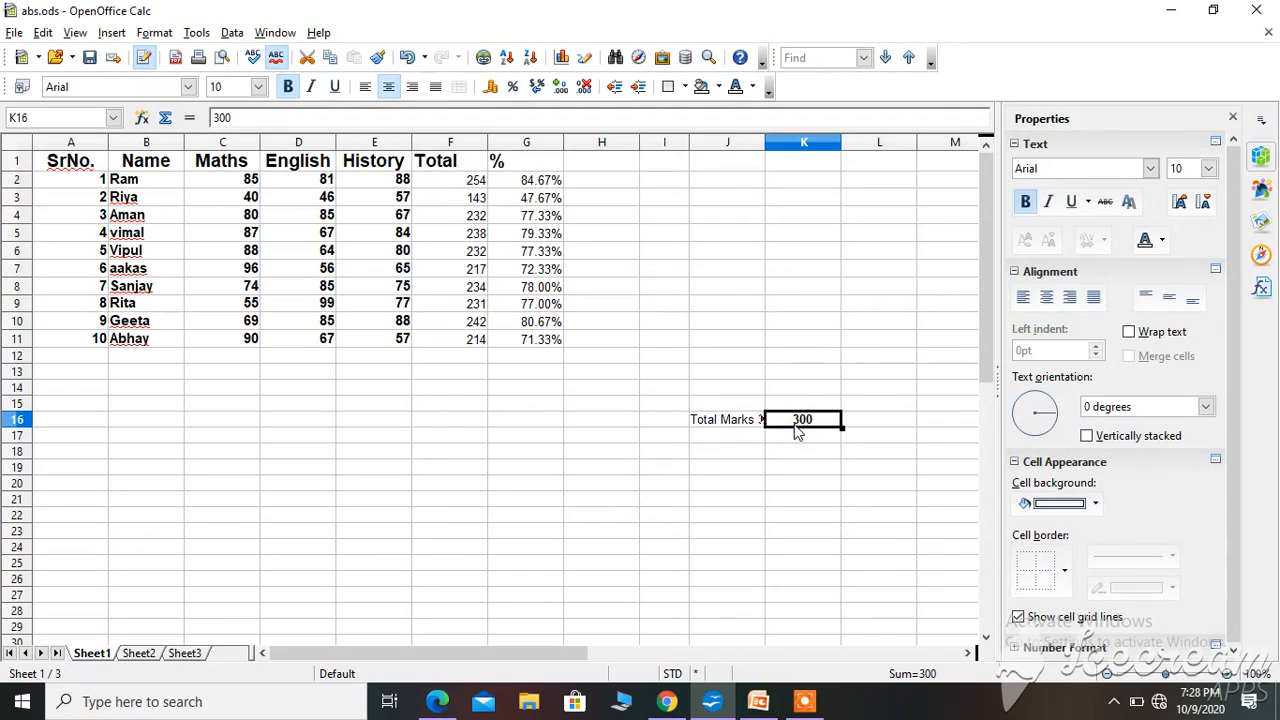